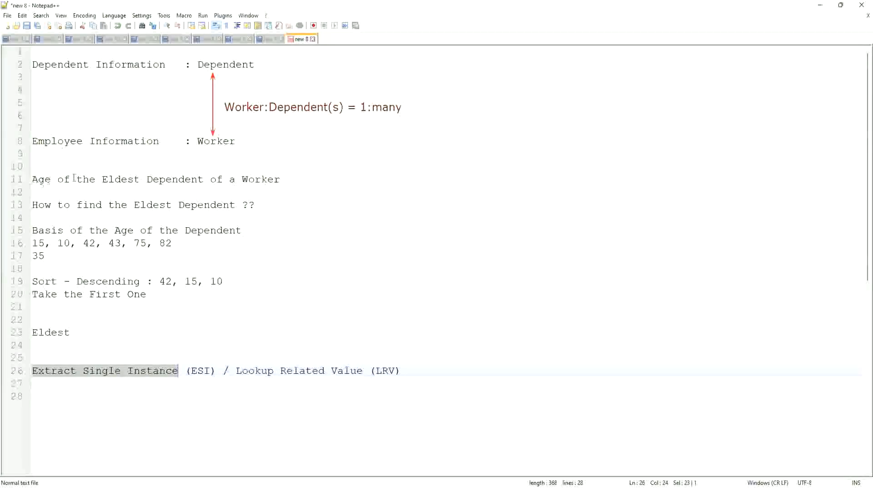
click(288, 179)
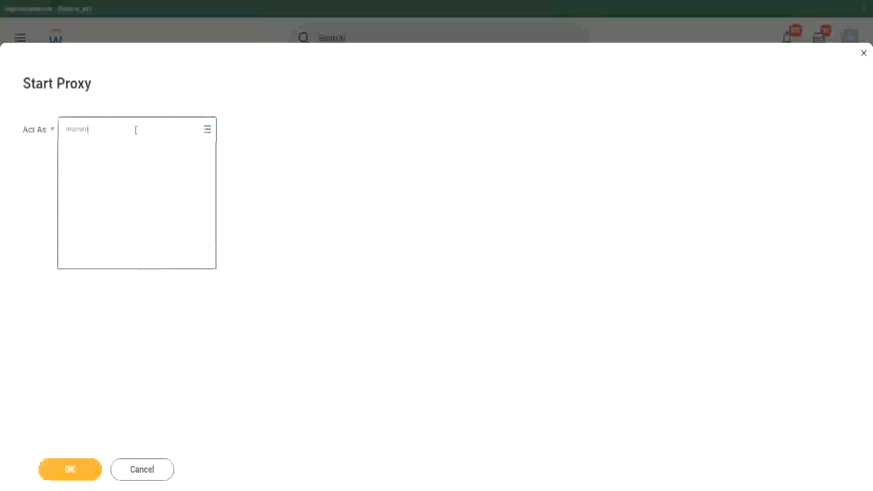
Start a proxy session in Workday, acting as the worker matching the entered name.
click(150, 157)
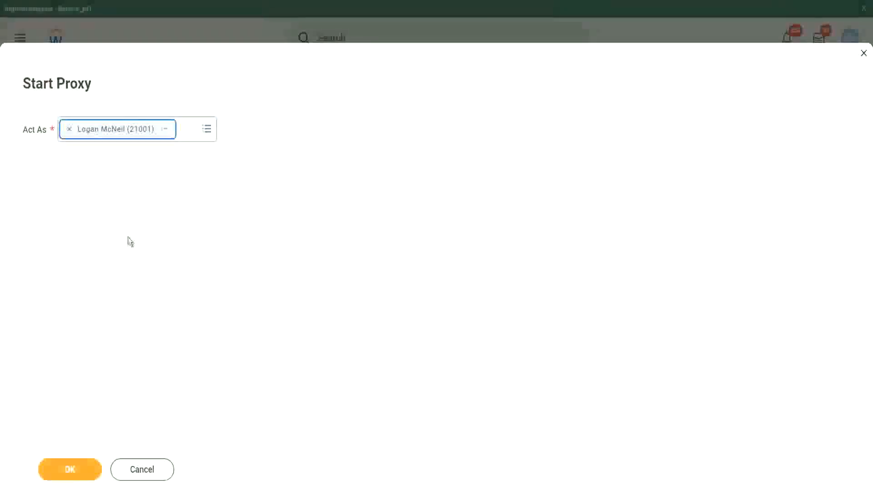
click(73, 475)
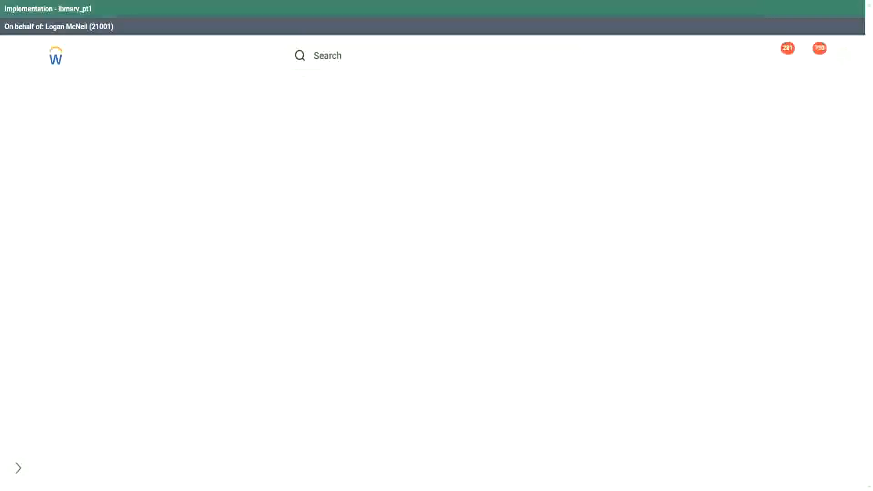
Search for "rd: ww", open the WW Base Pay Details custom report definition and review its Worker and Dependents columns.
click(345, 55)
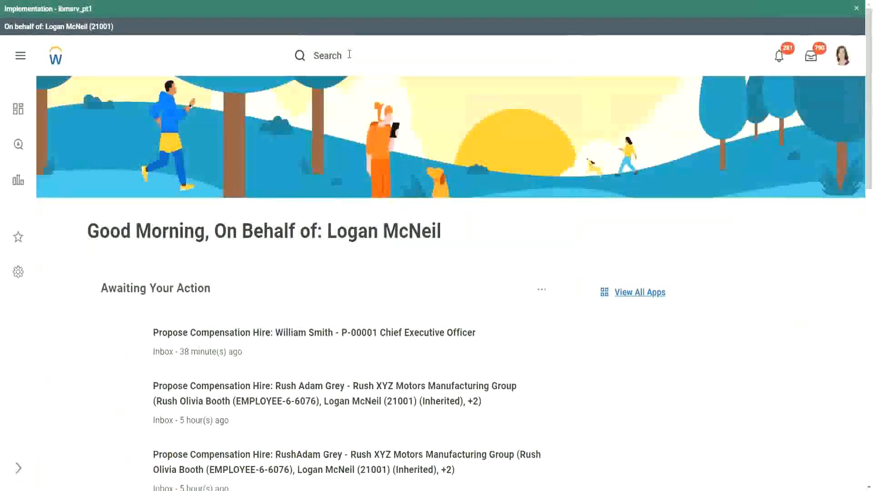
scroll(350, 57, down, 8)
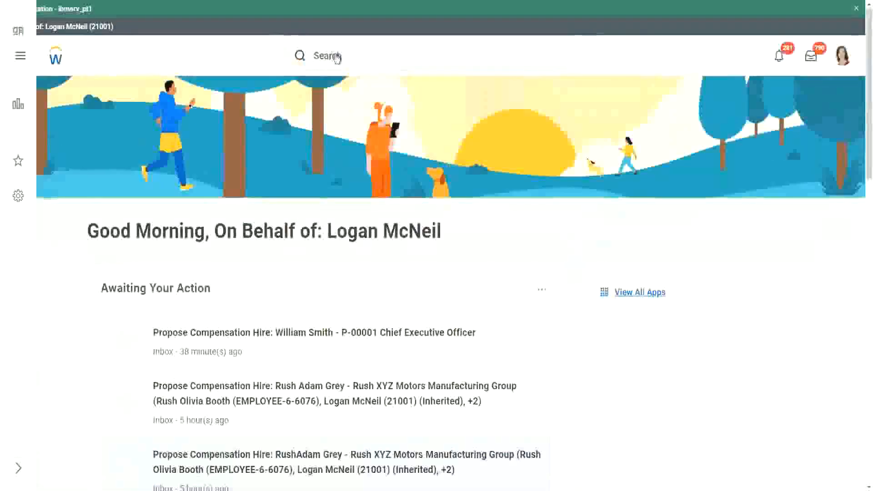
click(362, 55)
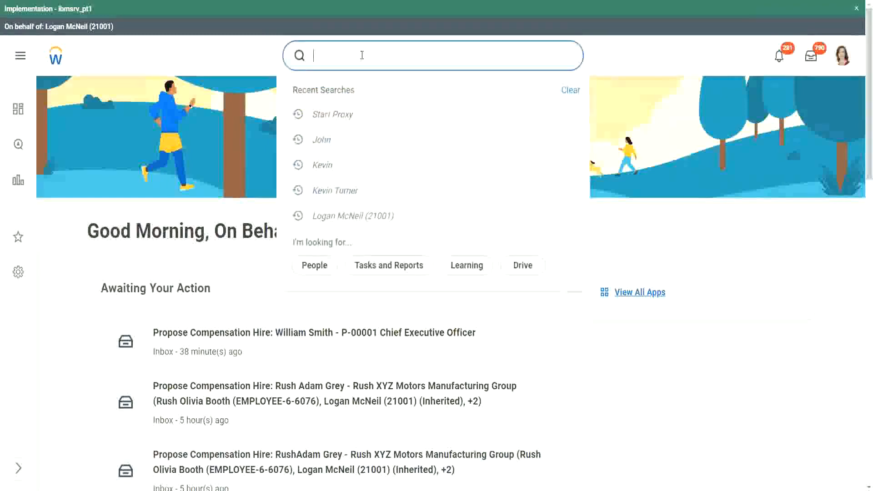
text(rd: ww)
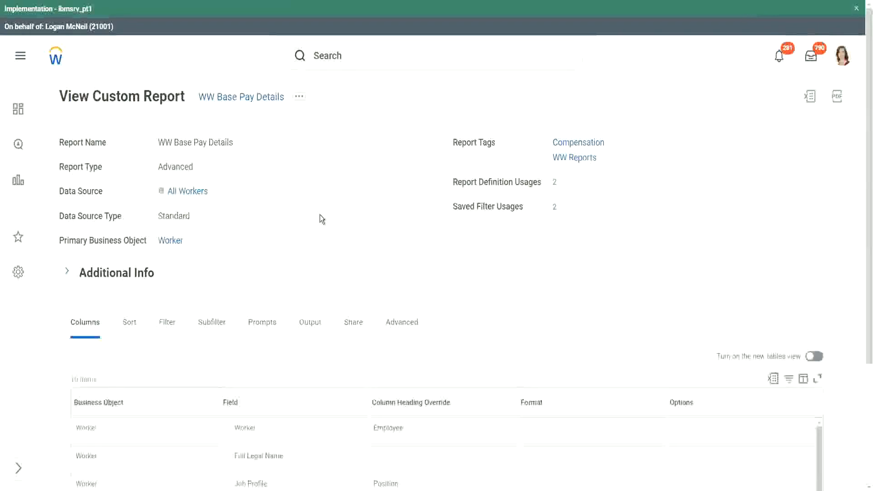
scroll(320, 215, down, 3)
scroll(320, 215, down, 2)
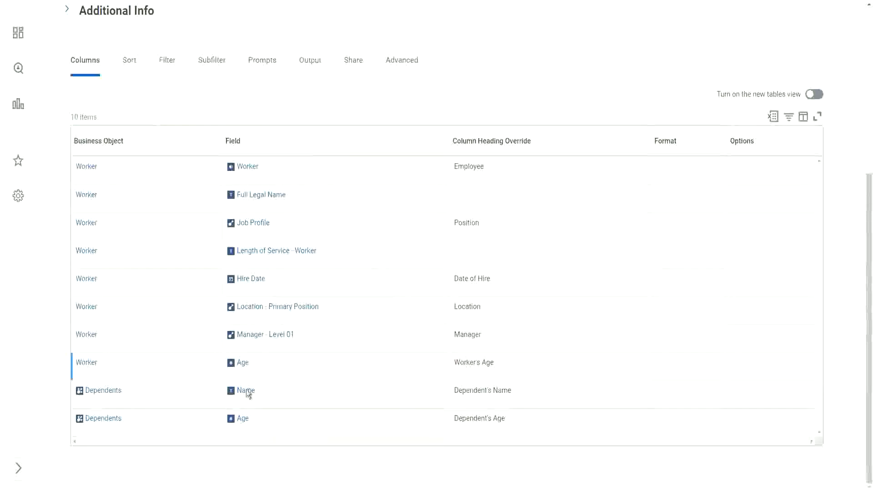
scroll(366, 314, up, 1)
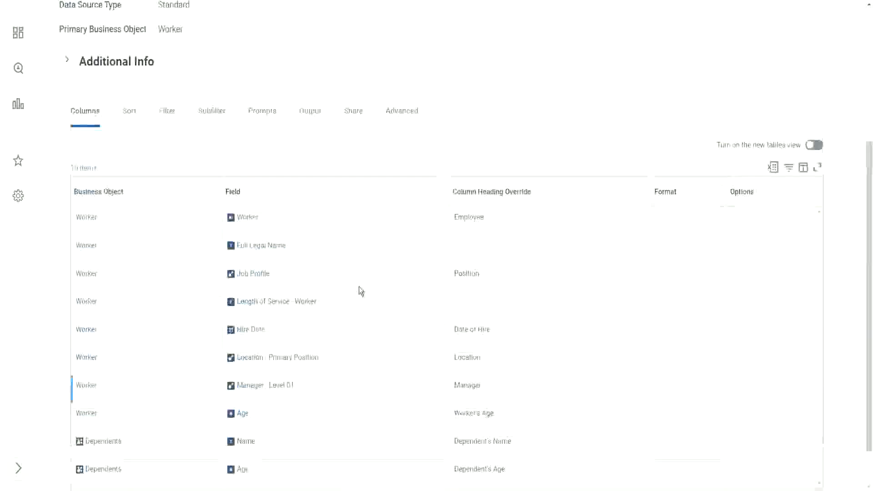
scroll(361, 291, up, 4)
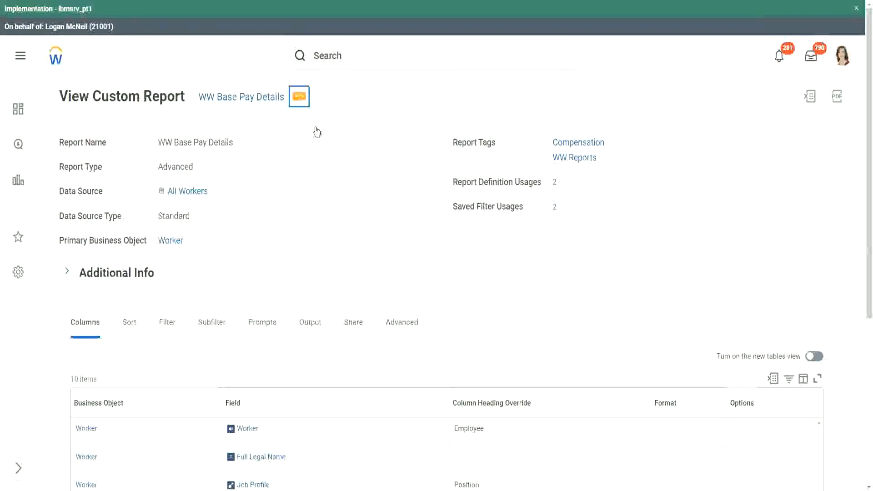
Run the WW Base Pay Details report with the default hire date range, without applying a saved filter.
mouse_move(358, 143)
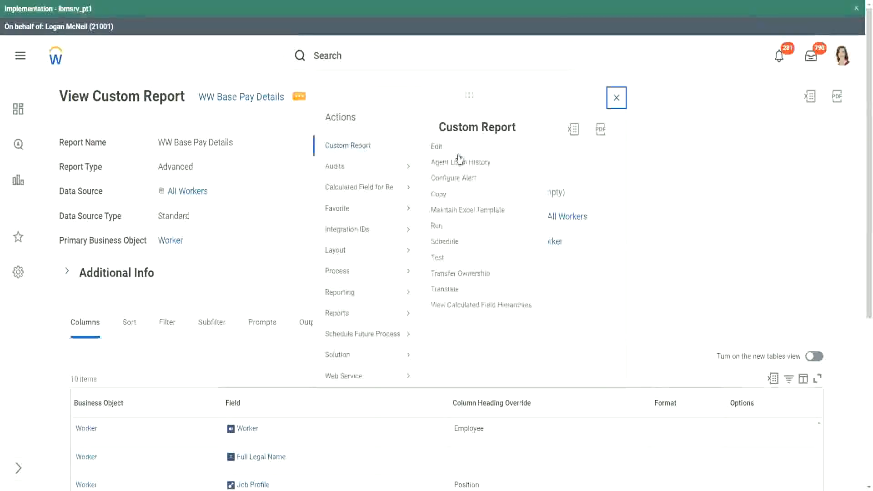
click(437, 227)
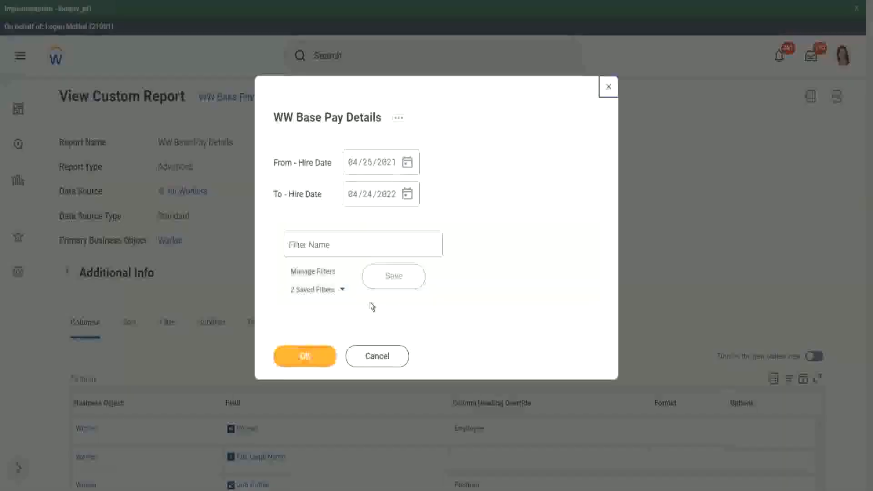
click(343, 291)
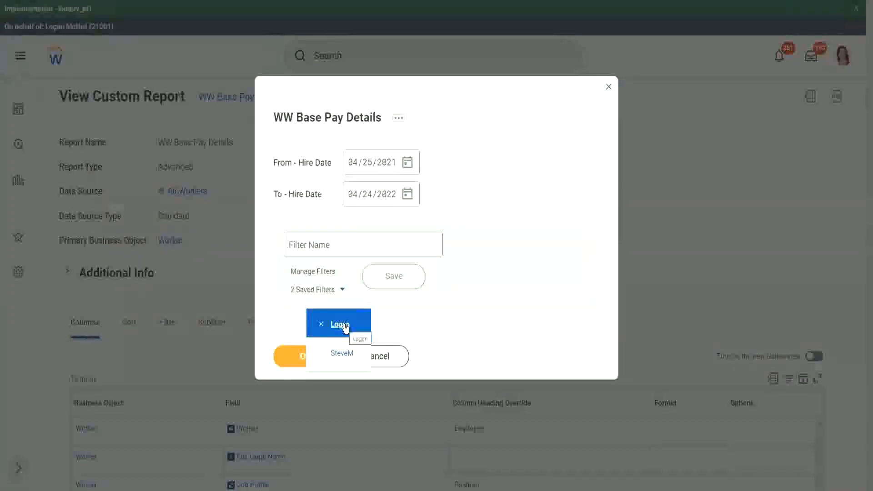
click(498, 149)
click(307, 357)
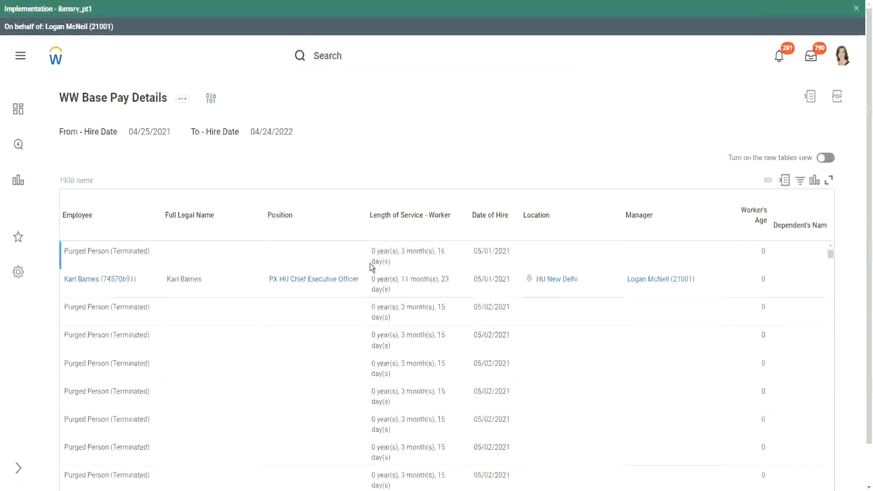
Examine the report rows for workers with values in the Dependent's Name and Dependent's Age columns.
scroll(290, 273, down, 5)
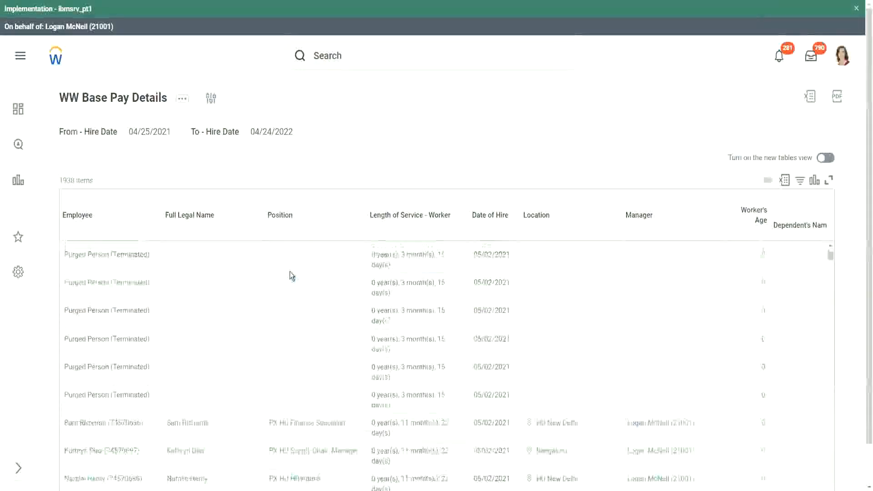
scroll(290, 275, down, 6)
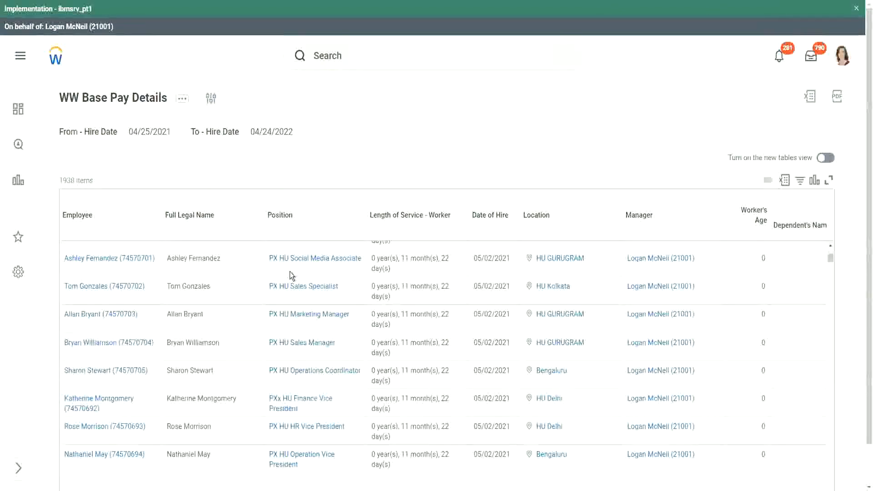
scroll(290, 275, down, 2)
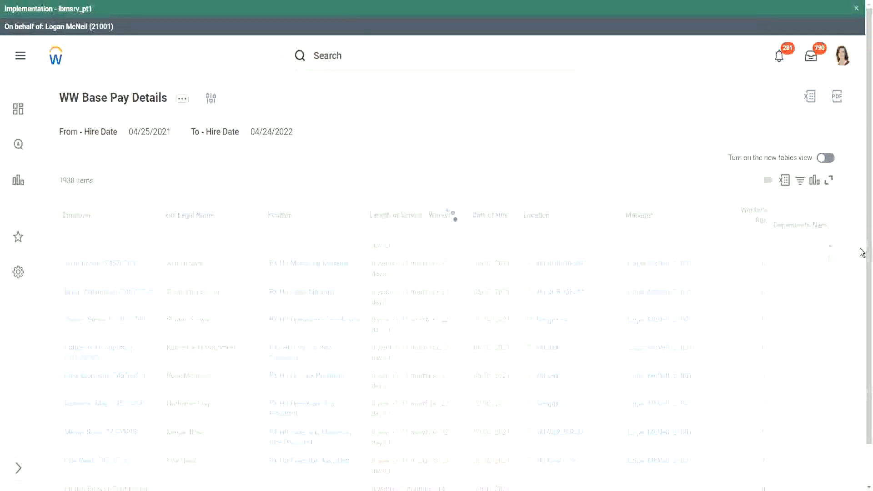
drag(866, 255, 860, 427)
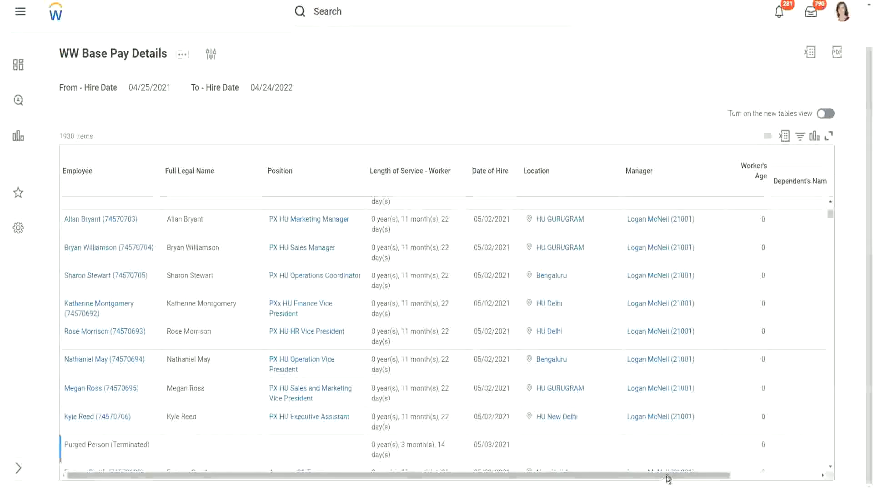
drag(665, 476, 754, 475)
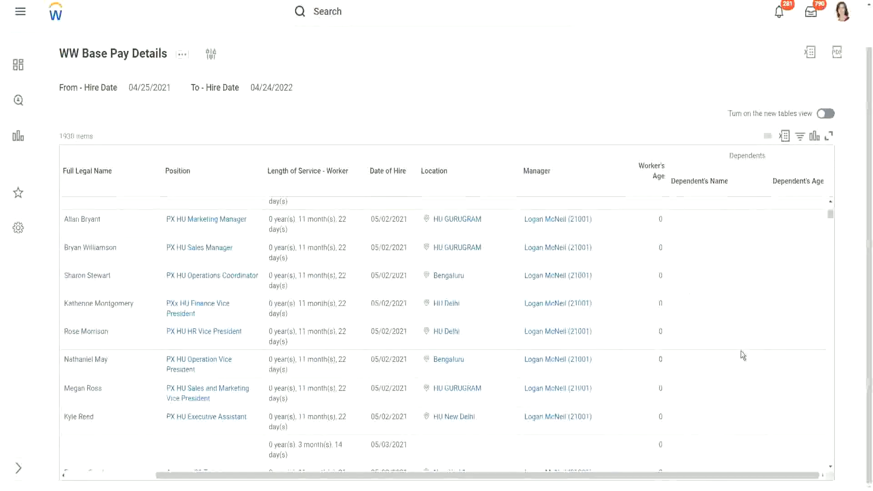
scroll(773, 310, down, 1)
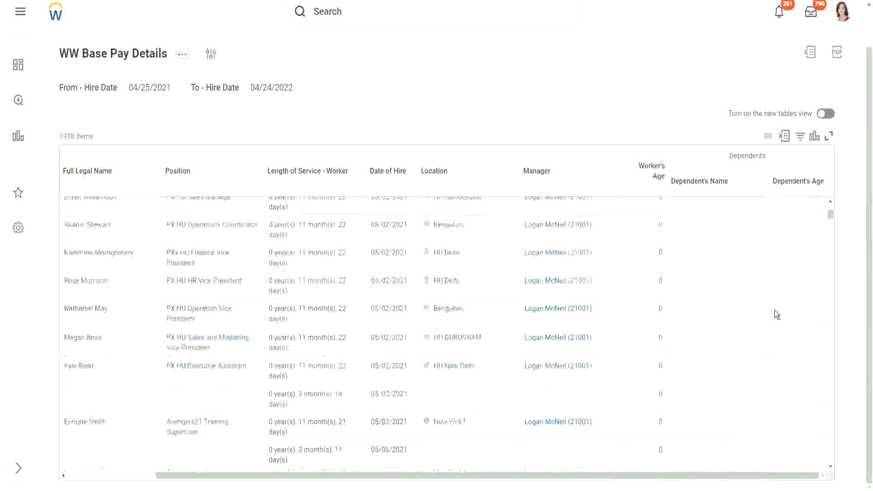
scroll(773, 310, down, 8)
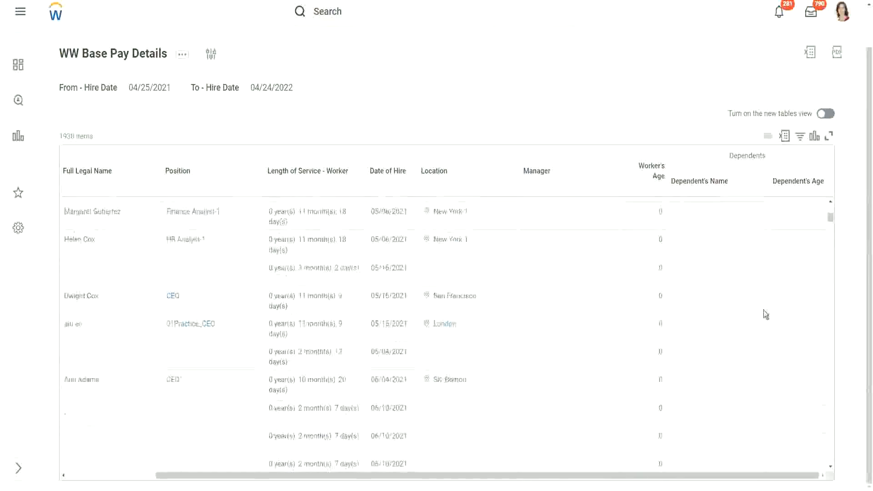
scroll(763, 310, up, 8)
scroll(276, 155, up, 1)
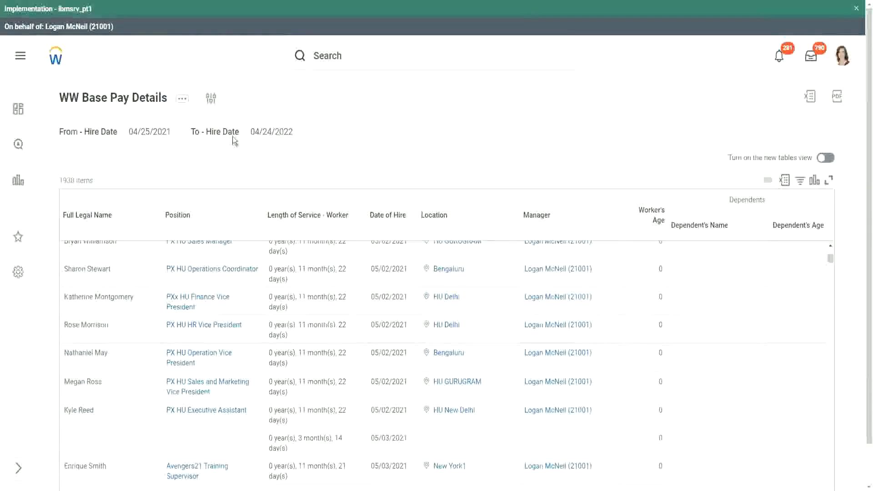
Rerun the report with a From - Hire Date of 01/01/2000 and a To - Hire Date of 12/31/2000.
click(212, 99)
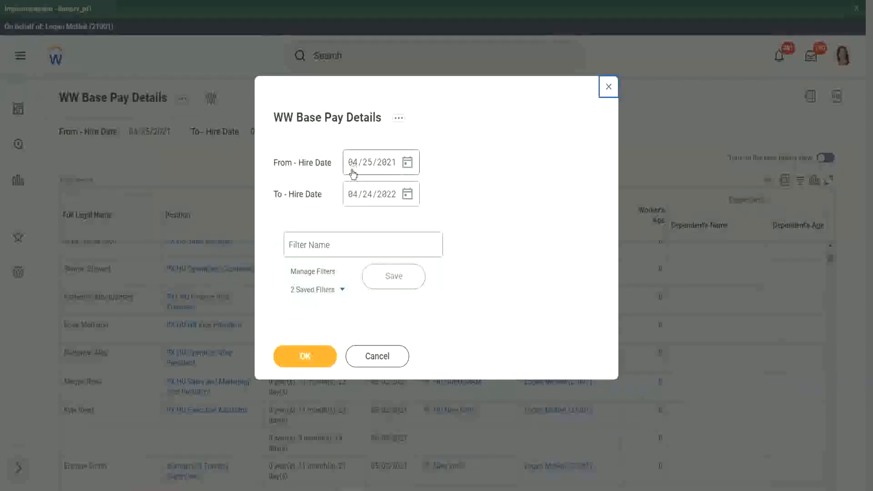
click(353, 170)
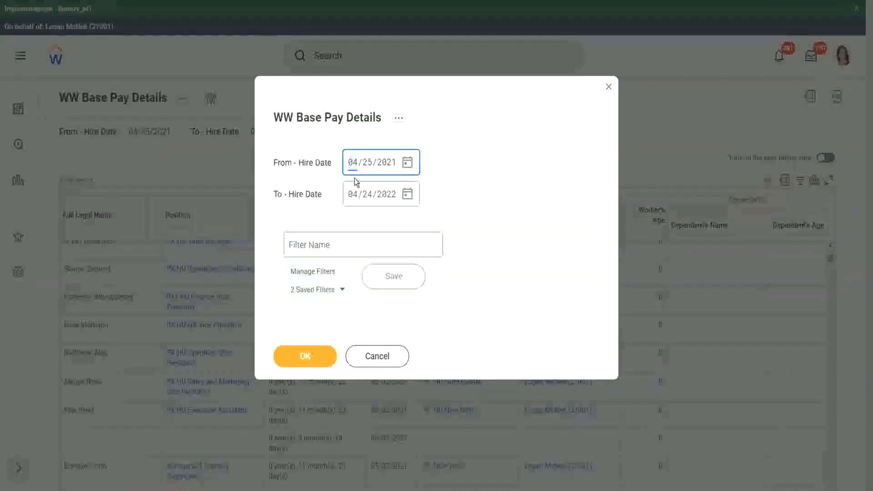
text(01/01/2000)
key(Tab)
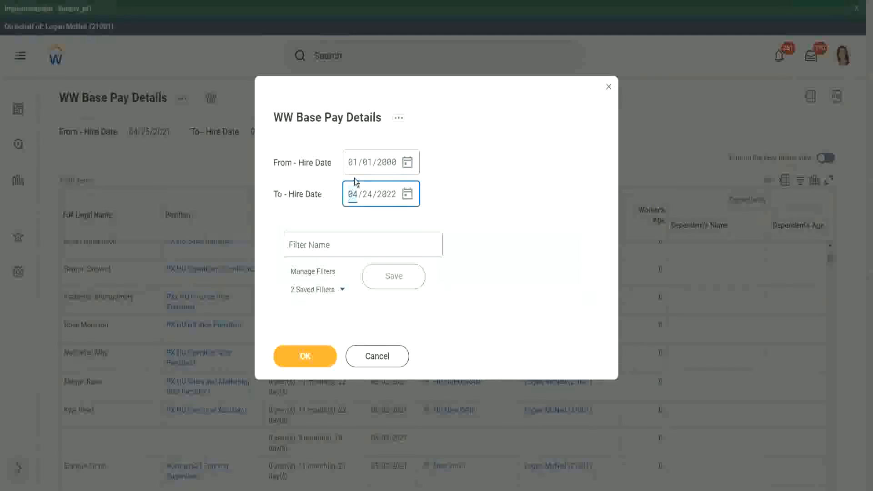
text(12312000)
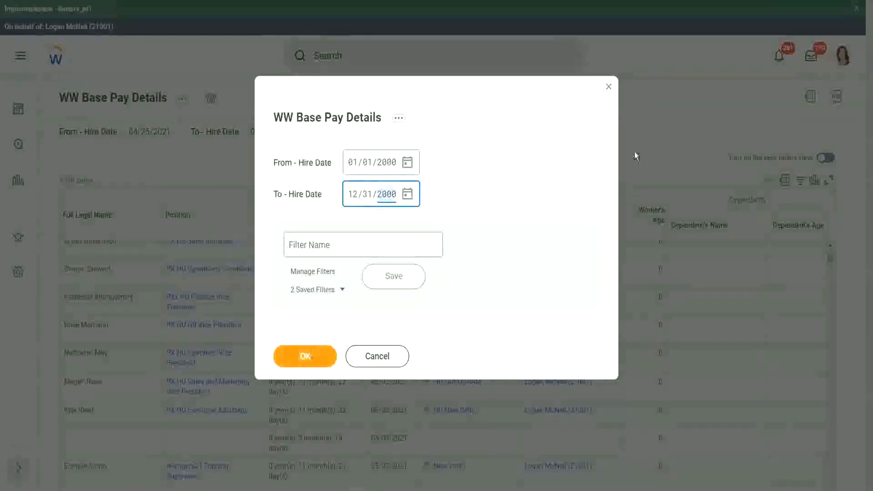
key(Return)
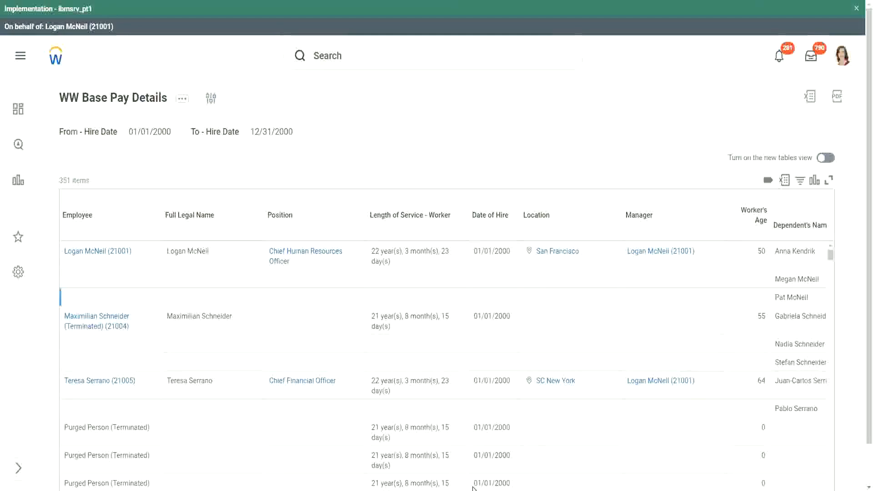
Examine the dependents' names and ages listed for each worker, comparing the ages of the second worker's dependents.
scroll(861, 422, down, 1)
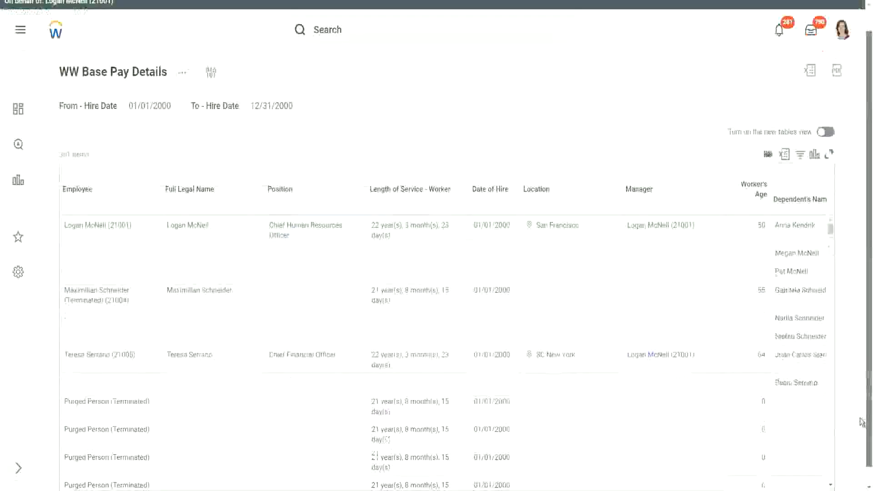
scroll(861, 421, down, 1)
scroll(635, 481, right, 1)
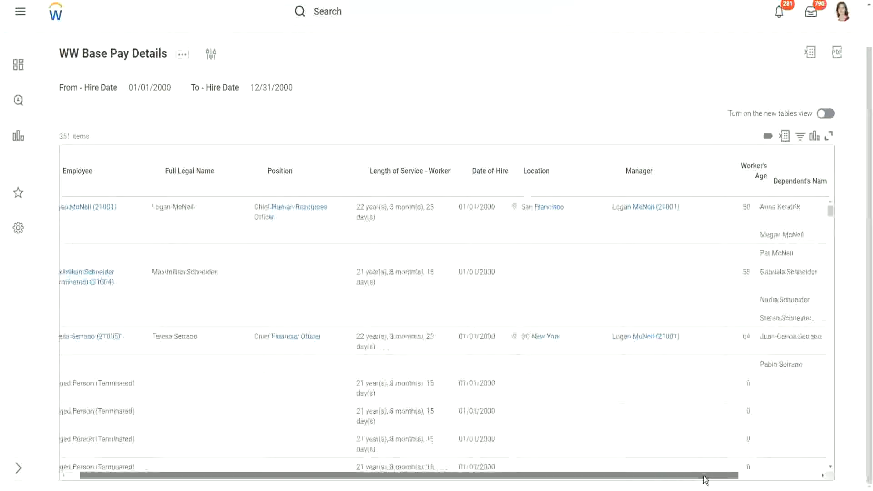
drag(705, 479, 786, 480)
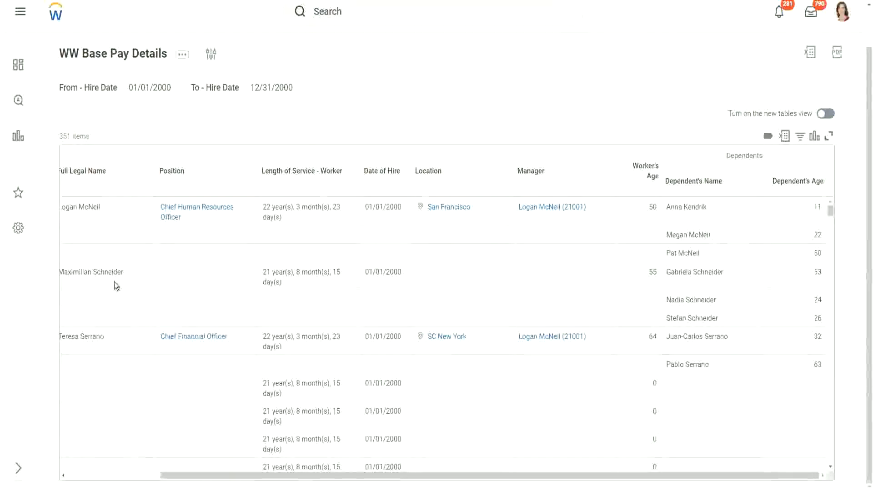
drag(73, 272, 138, 269)
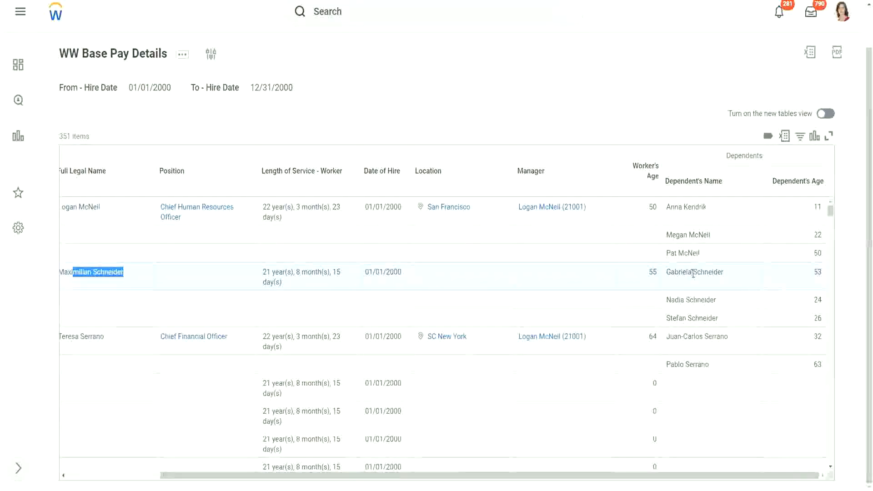
click(690, 298)
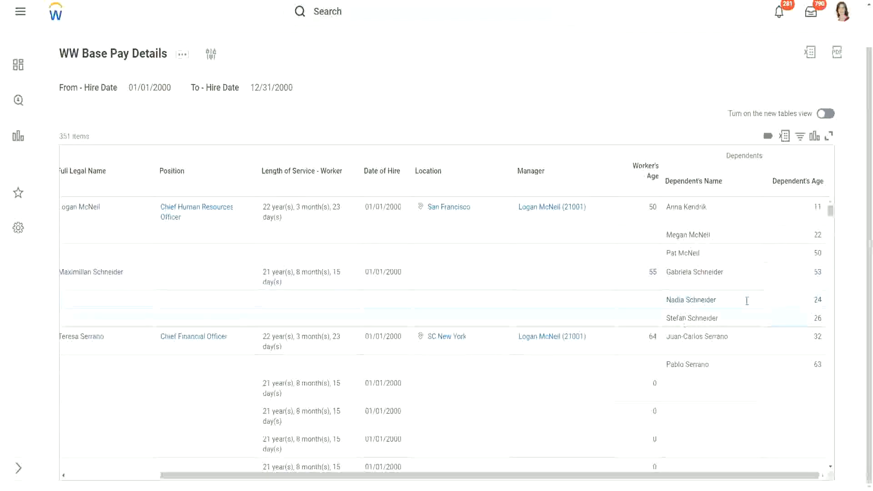
double_click(817, 275)
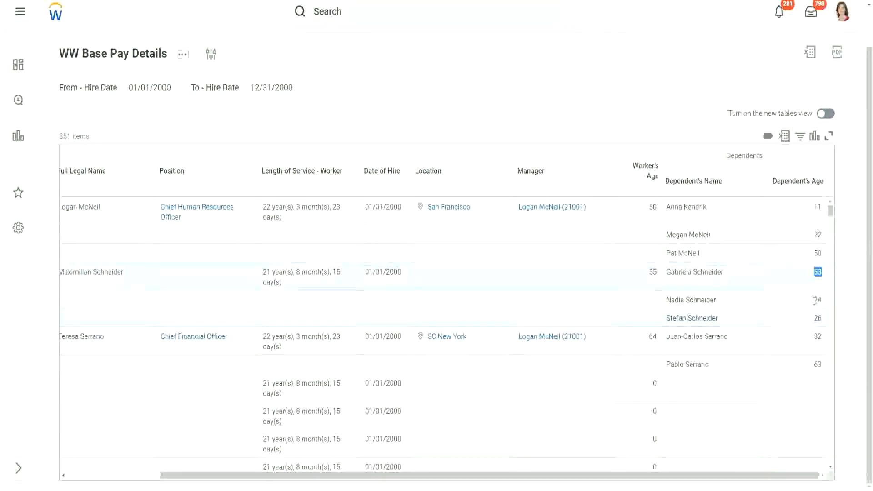
double_click(817, 300)
double_click(816, 318)
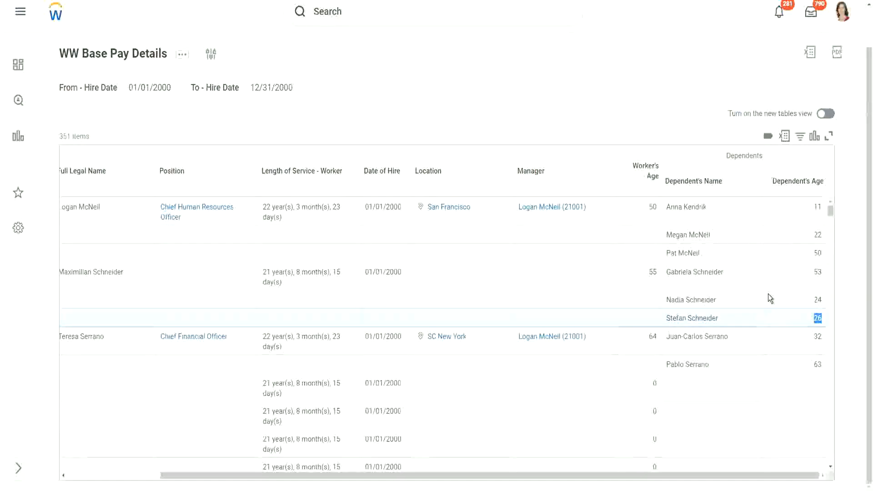
scroll(759, 298, down, 3)
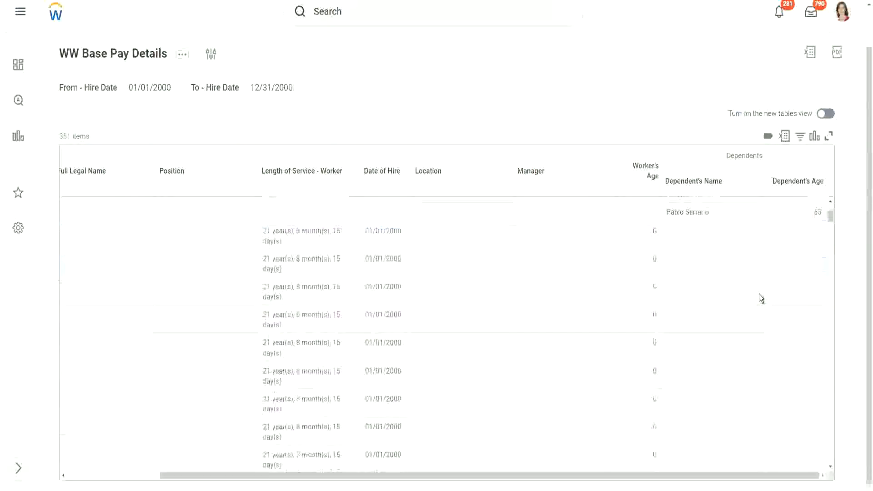
Examine the first three workers' dependents in the report, comparing their ages to identify the eldest dependent of each worker.
scroll(759, 298, down, 1)
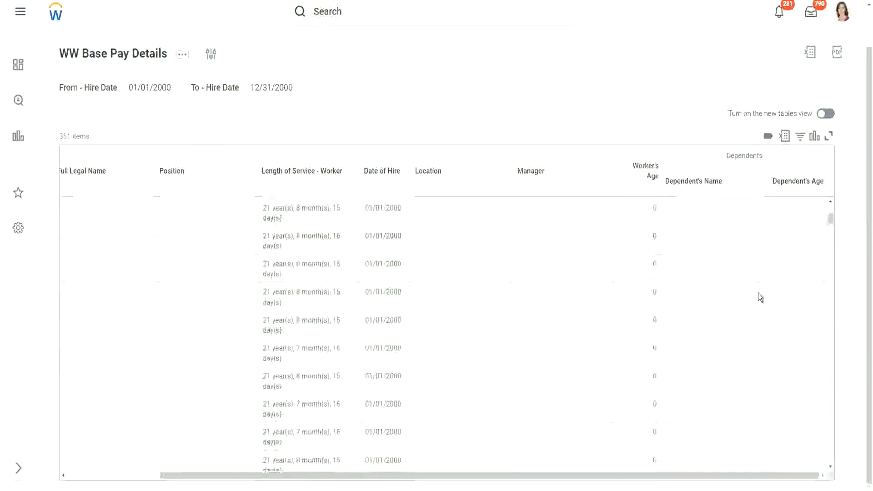
scroll(757, 293, up, 4)
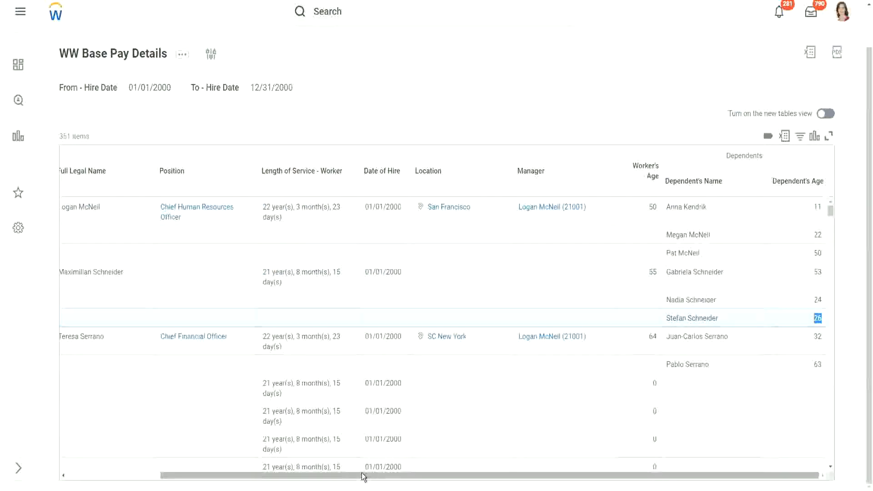
drag(356, 476, 433, 481)
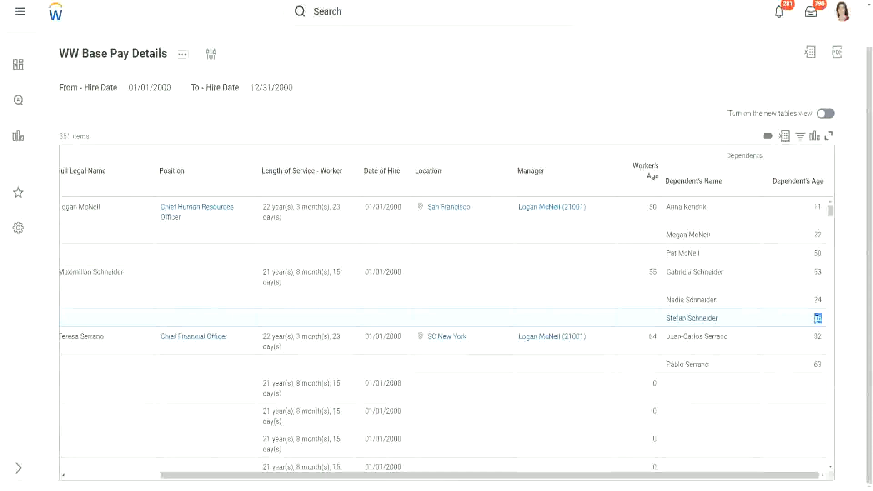
drag(817, 318, 794, 306)
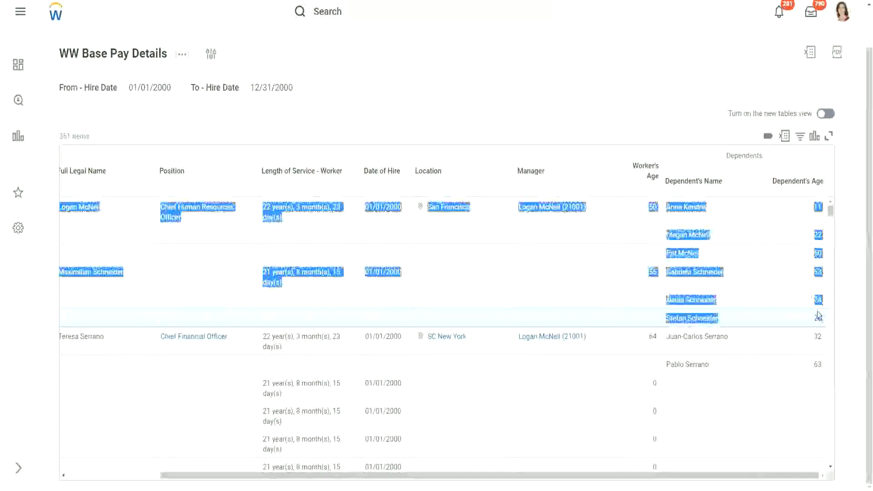
click(793, 306)
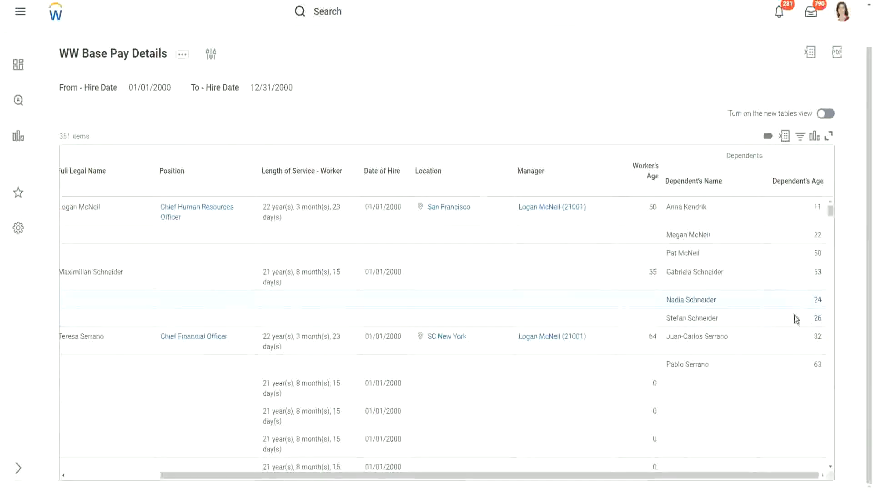
double_click(817, 318)
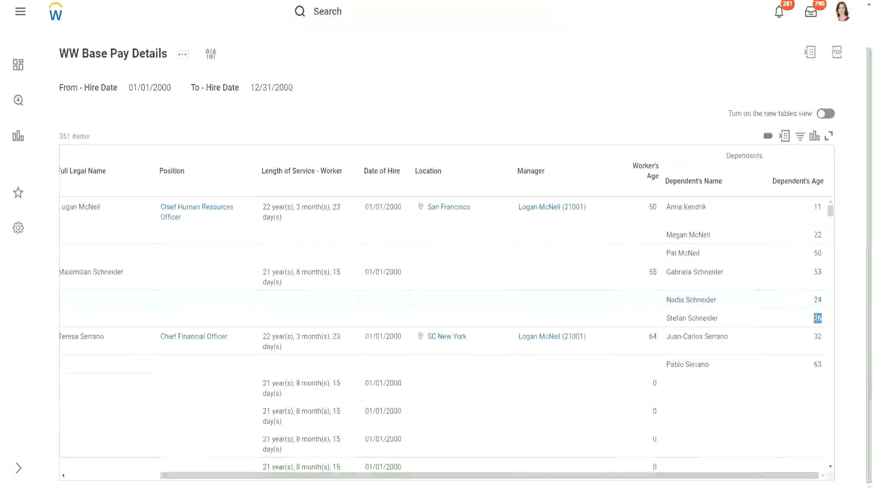
click(754, 325)
scroll(753, 325, down, 1)
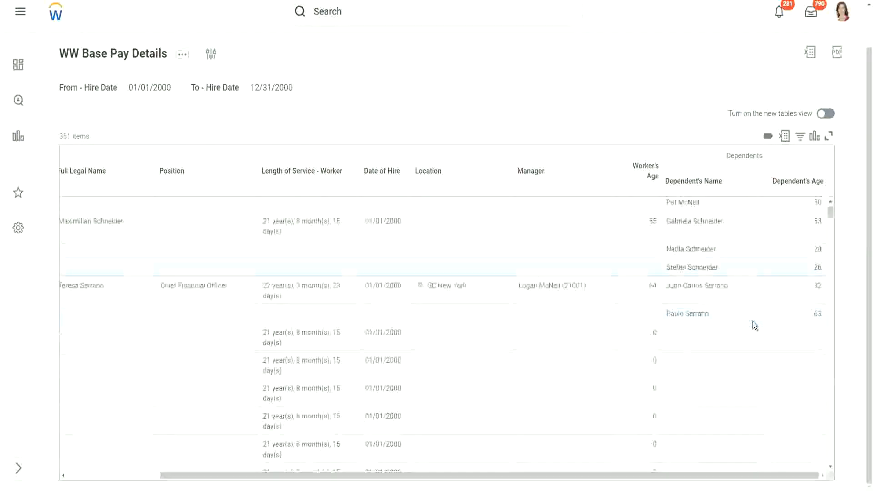
scroll(752, 321, down, 2)
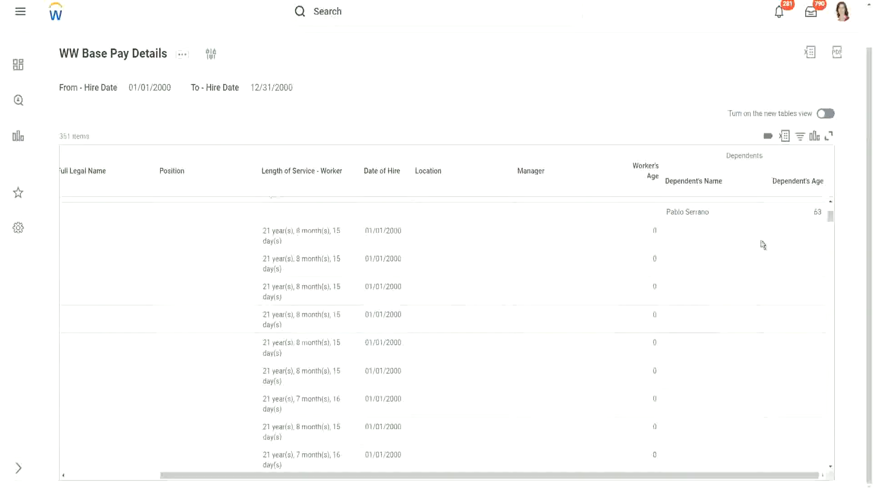
scroll(761, 243, up, 3)
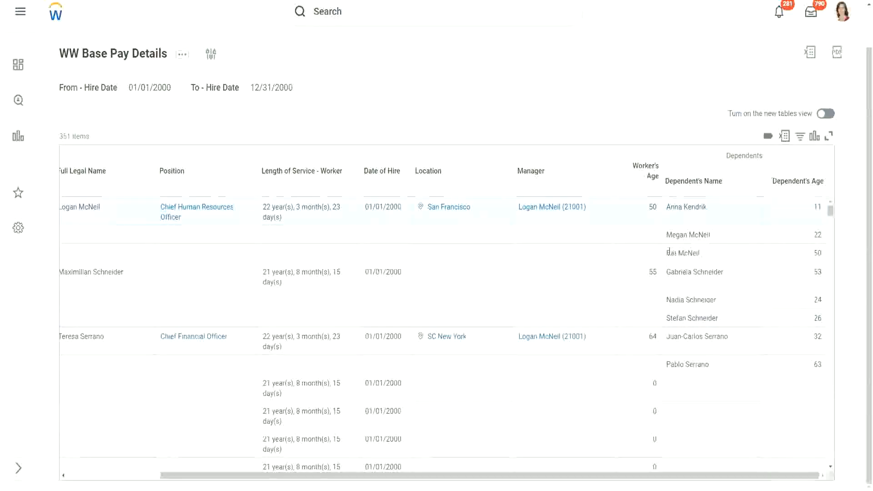
drag(666, 253, 700, 253)
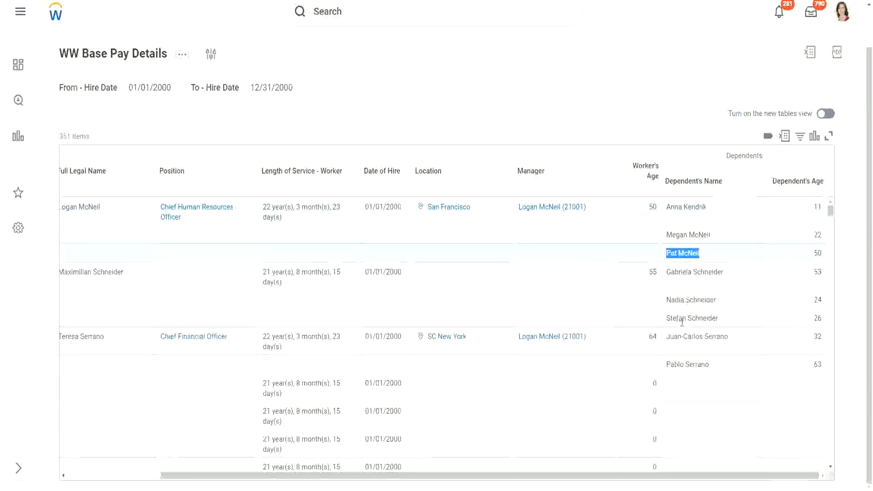
click(727, 362)
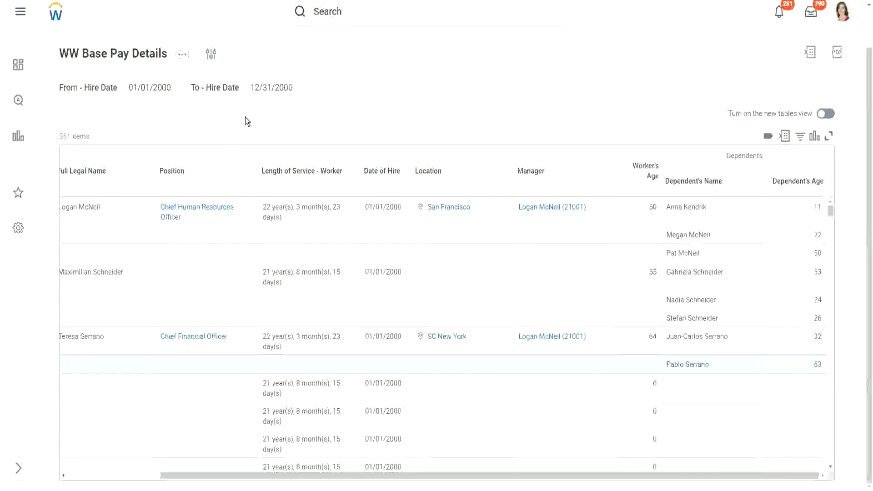
Duplicate the report's browser tab and open the Create Calculated Field task in the duplicate.
right_click(145, 0)
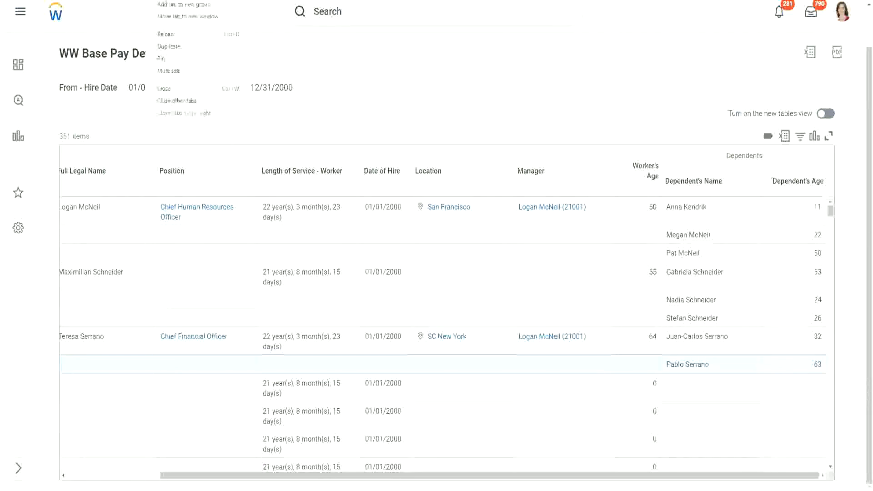
click(178, 46)
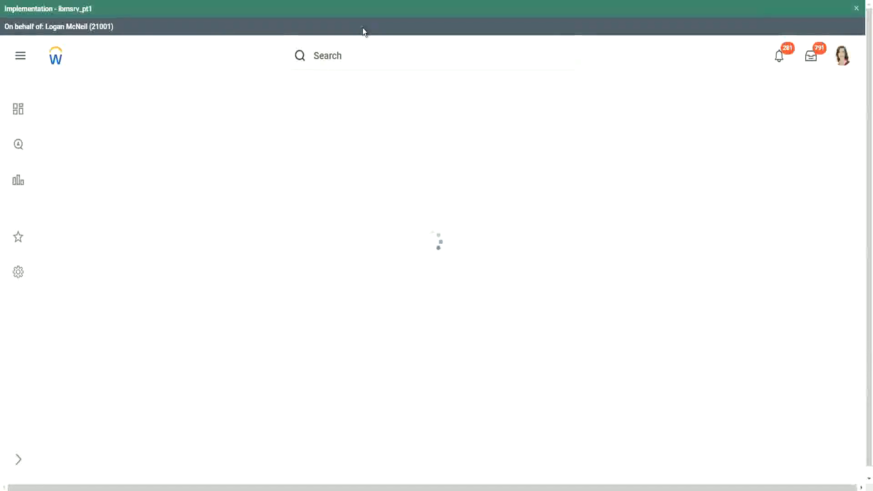
click(364, 57)
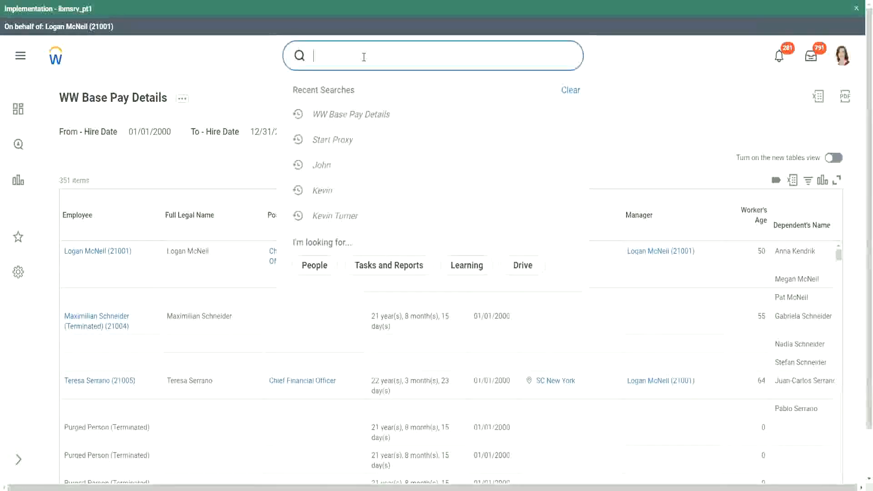
text(create calc )
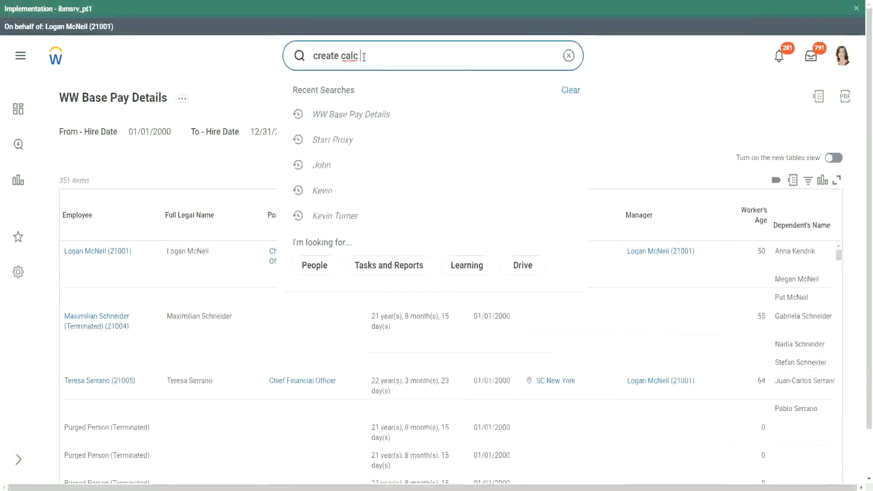
text(field)
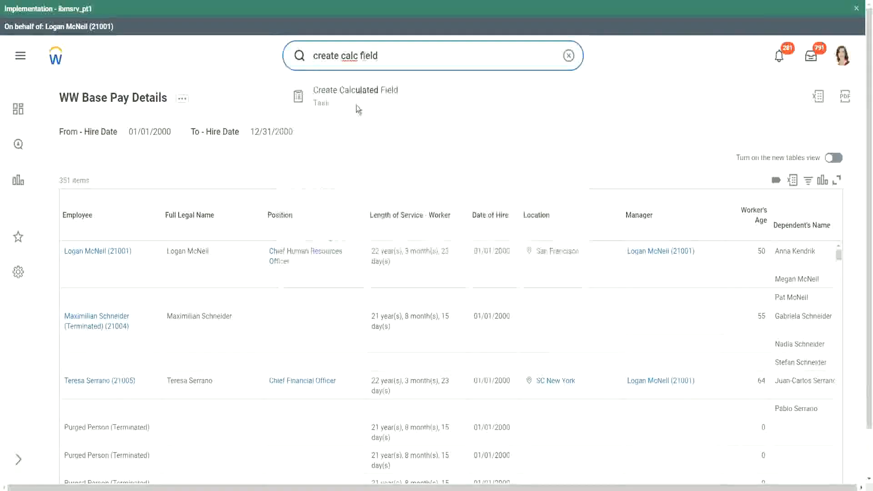
click(358, 100)
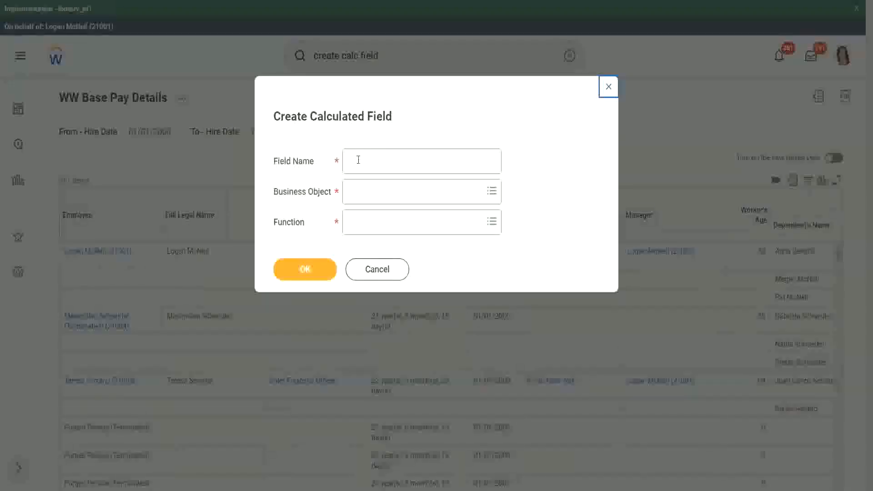
Name the new calculated field CF-WW-ESI-Eldest Dependent.
click(358, 160)
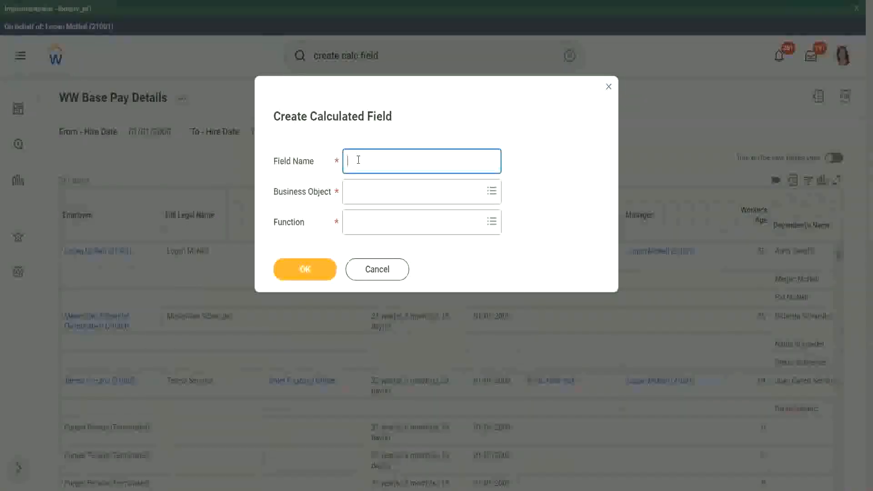
text(CF-WW-ESI-Eldest Dependent)
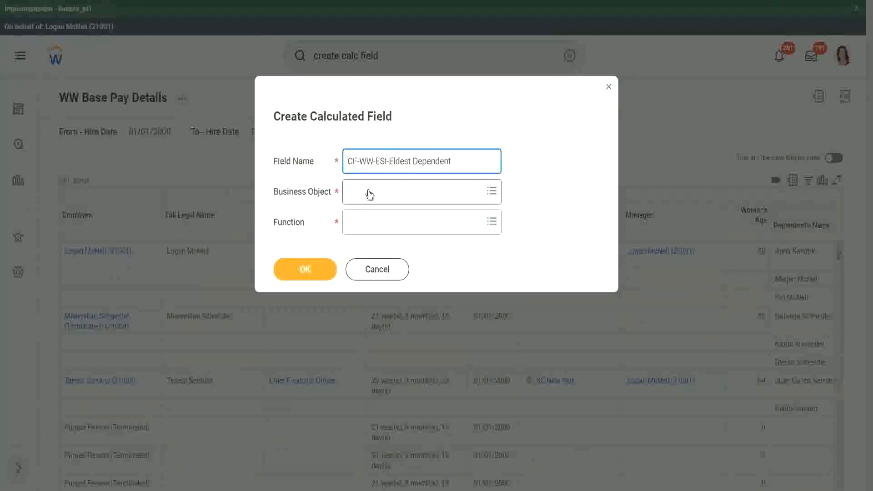
Set the business object to Worker and the function to Extract Single Instance, and proceed to the calculation setup.
click(369, 194)
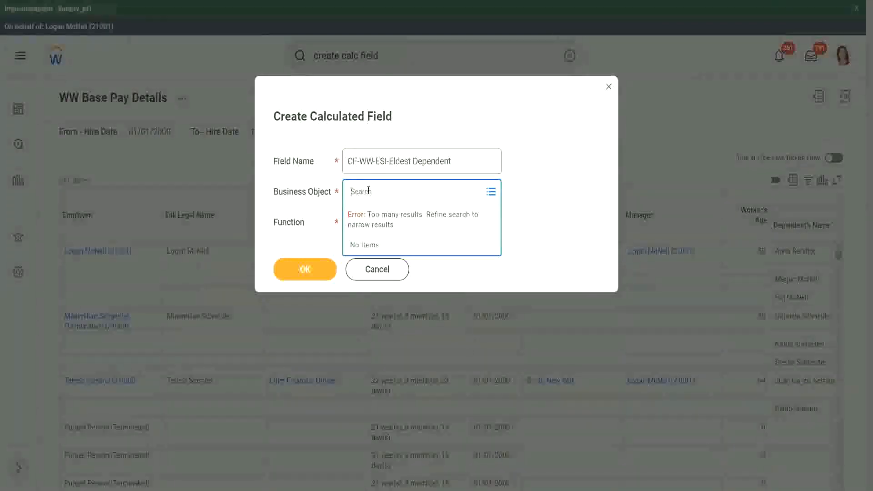
text(worker)
key(Return)
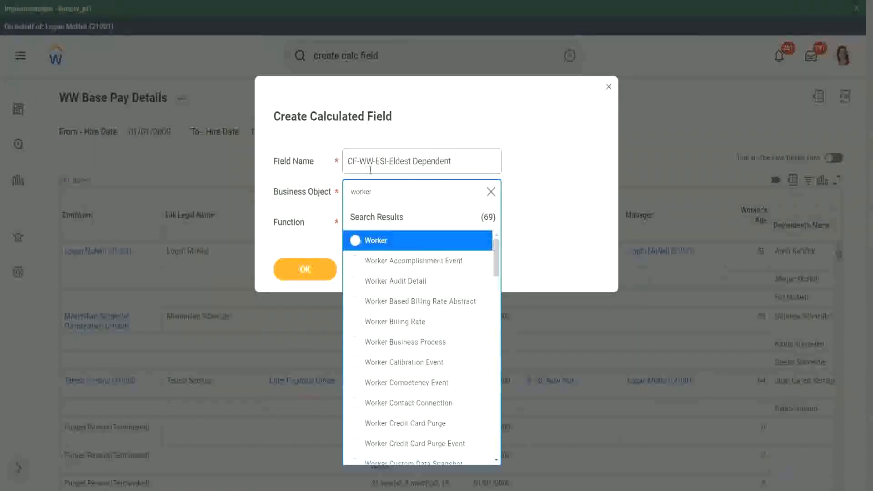
click(412, 246)
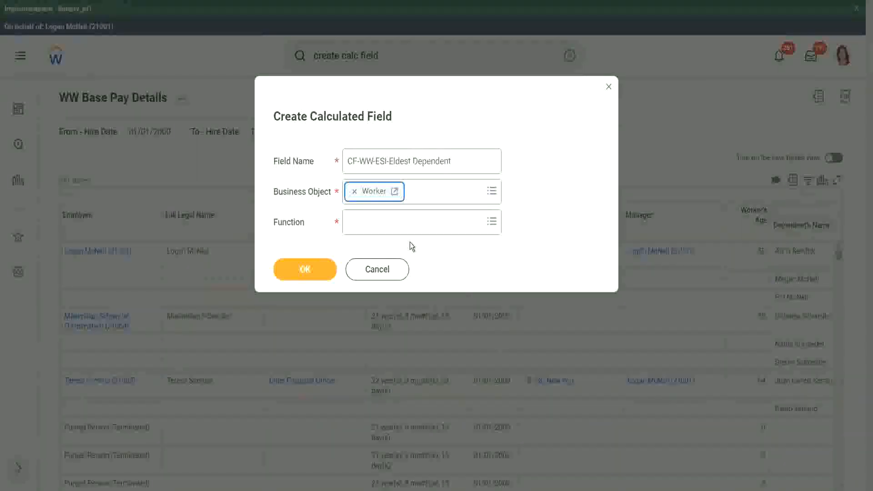
click(371, 226)
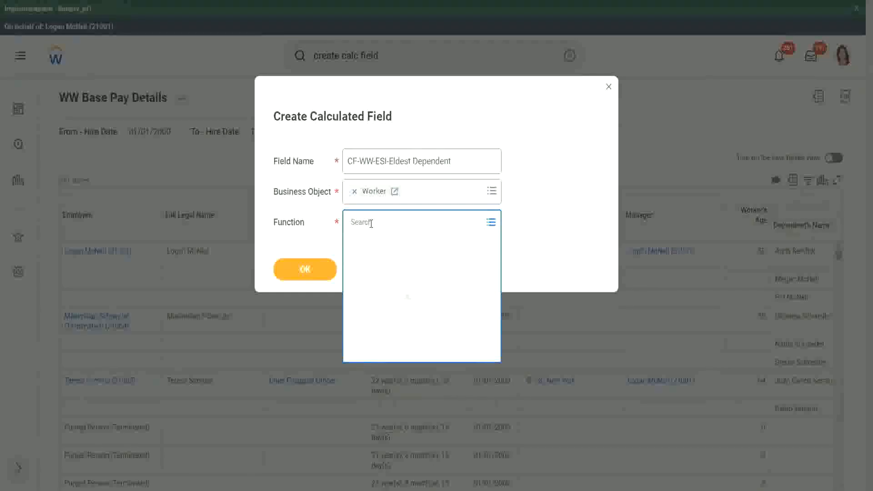
text(esi)
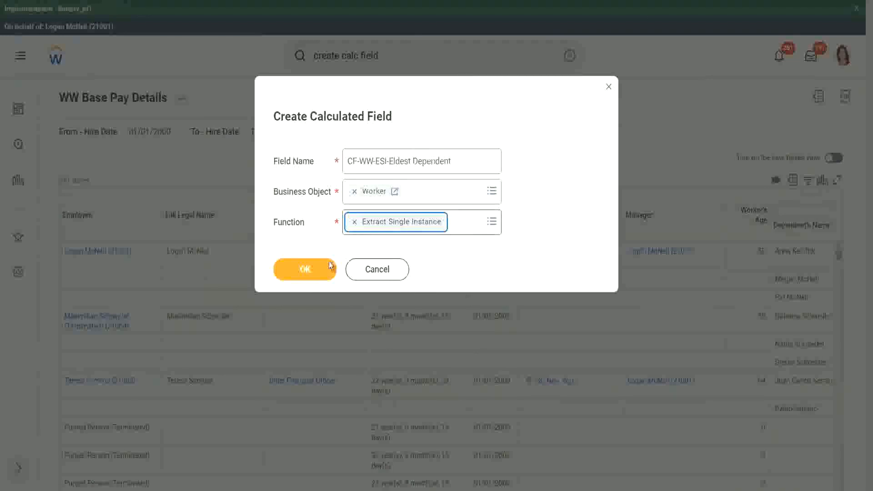
click(306, 269)
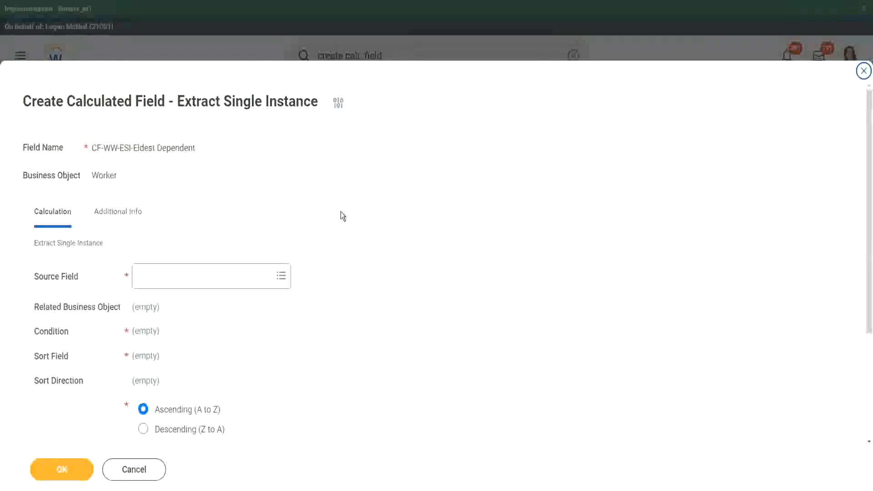
Set the calculation's source field to Dependents and check the related business object.
scroll(340, 215, down, 3)
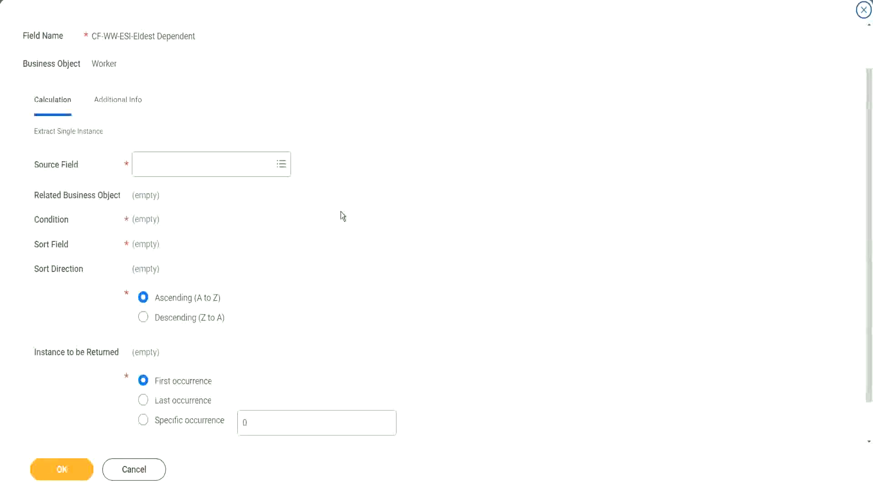
click(173, 165)
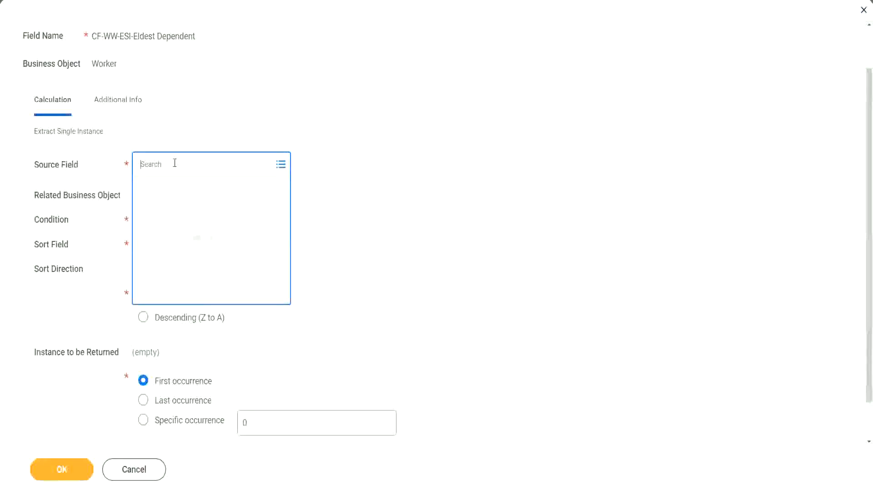
text(depemnd)
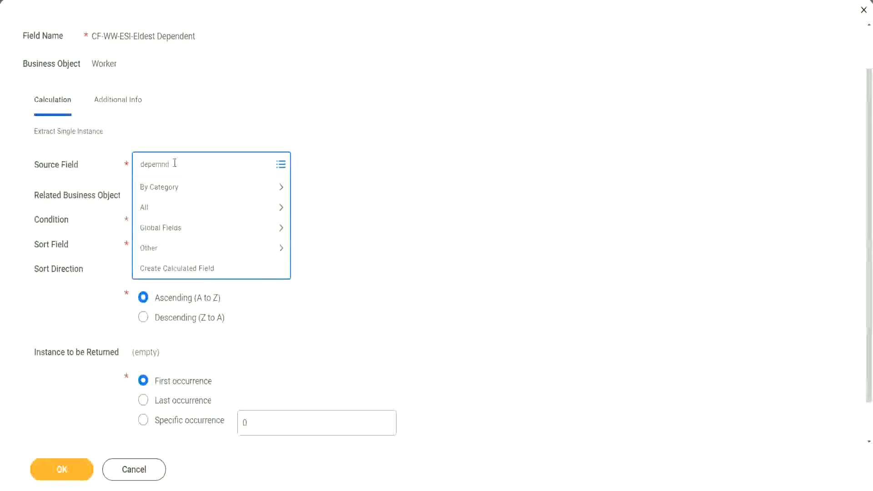
key(BackSpace)
key(BackSpace)
key(BackSpace)
text(ndents)
key(Return)
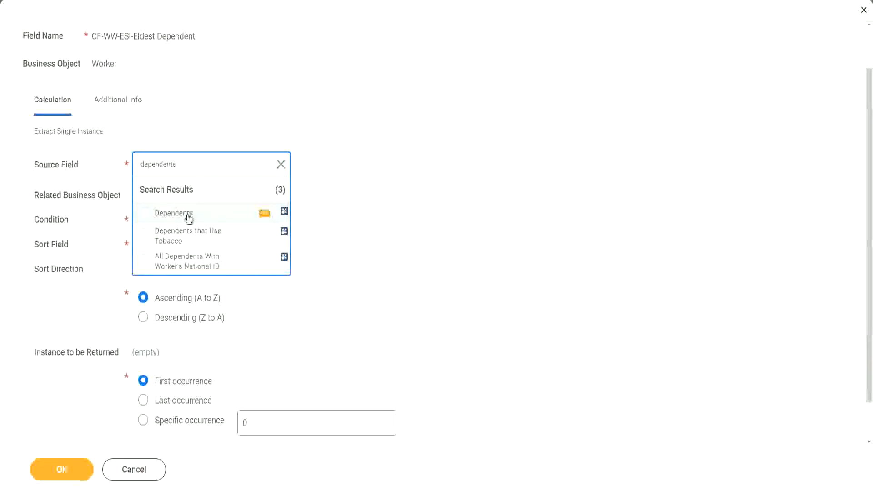
click(188, 218)
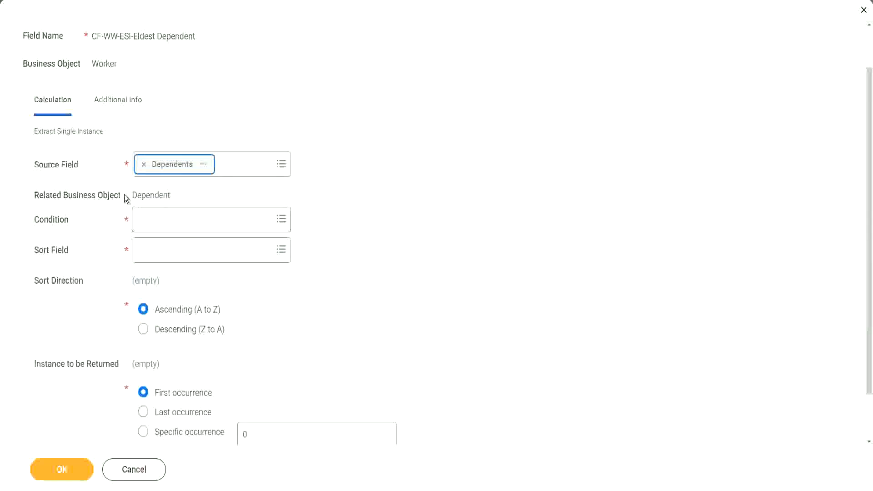
drag(132, 195, 171, 196)
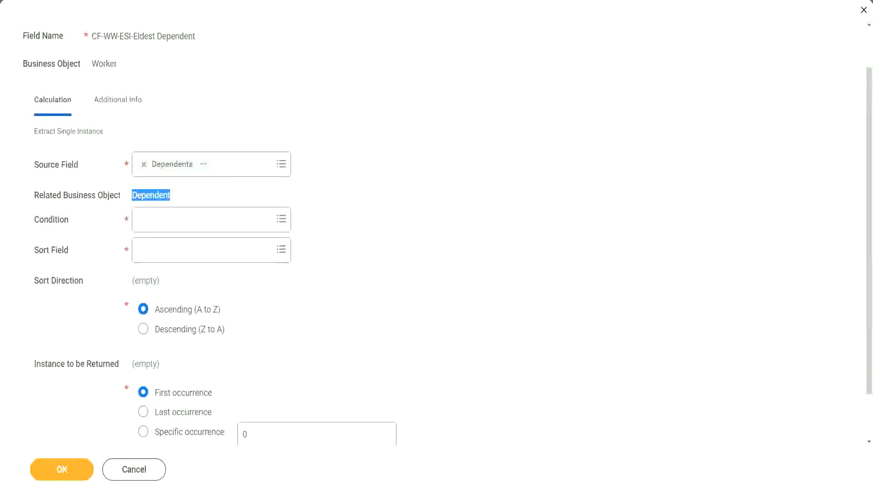
drag(28, 183, 191, 205)
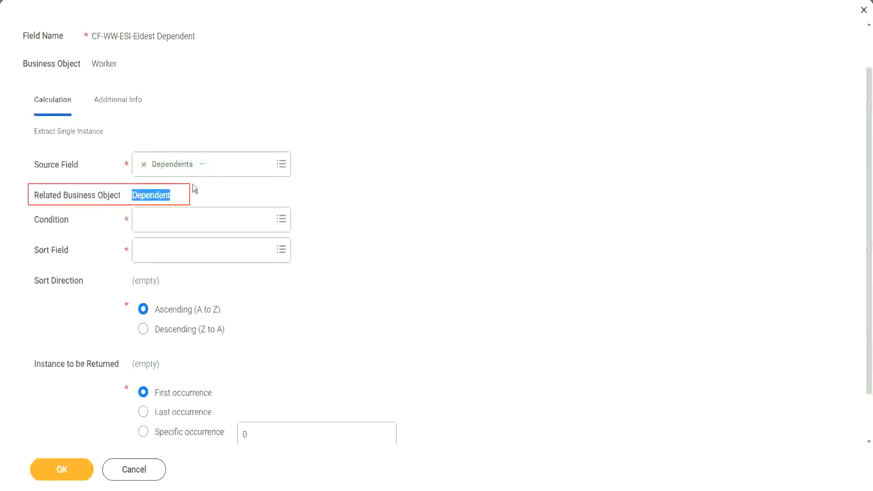
click(150, 195)
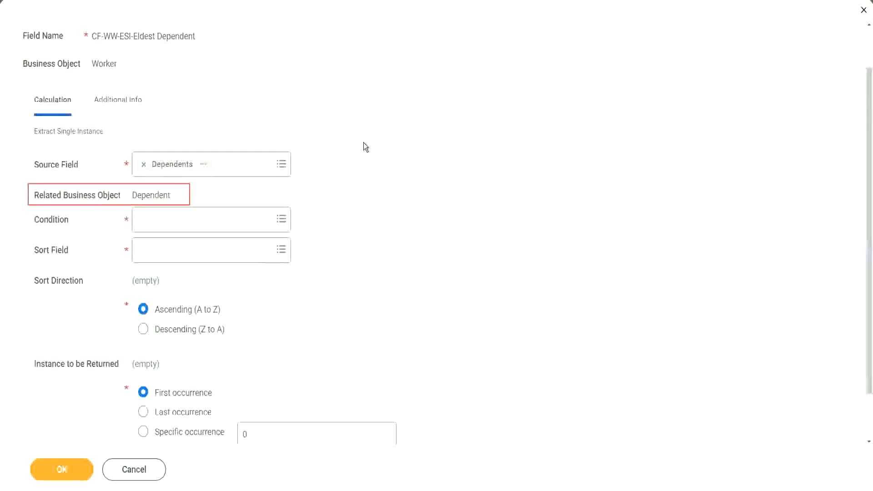
Set the calculation's condition to the delivered Is True field.
click(166, 219)
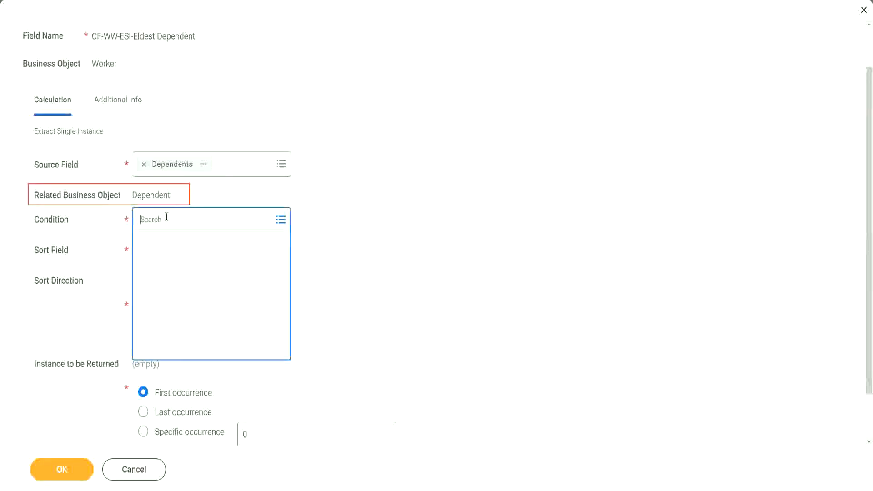
text(is )
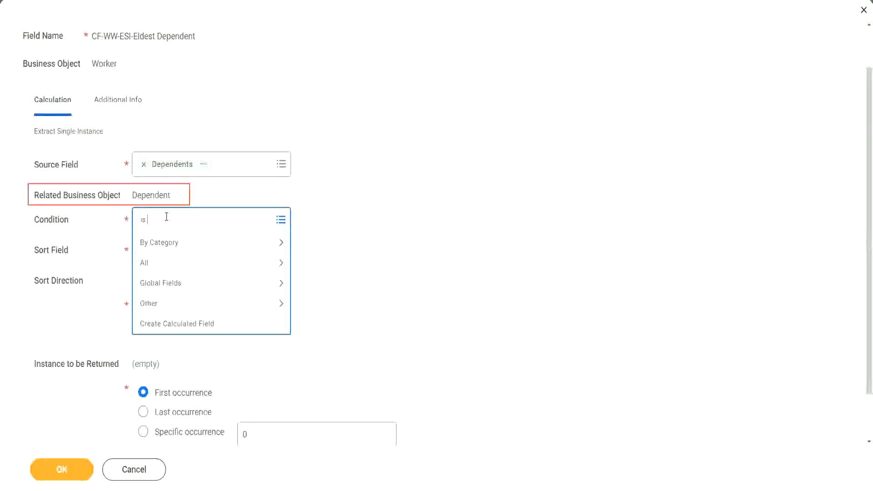
text(true)
key(Return)
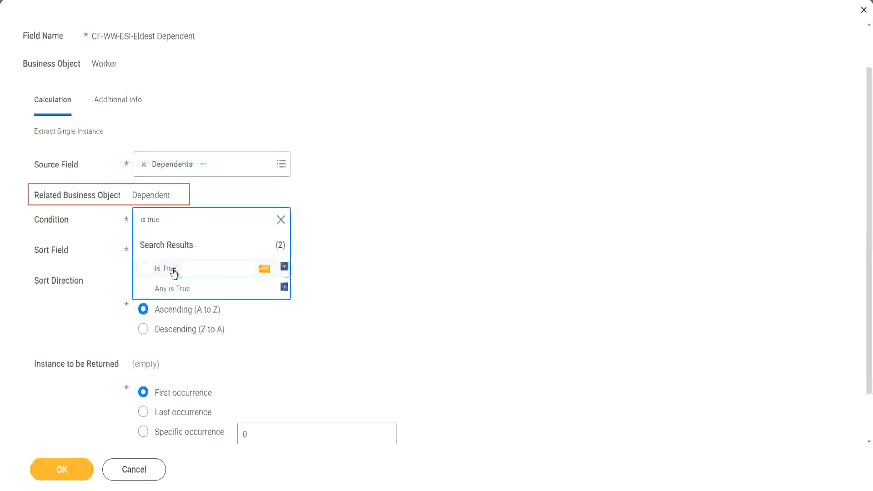
click(173, 271)
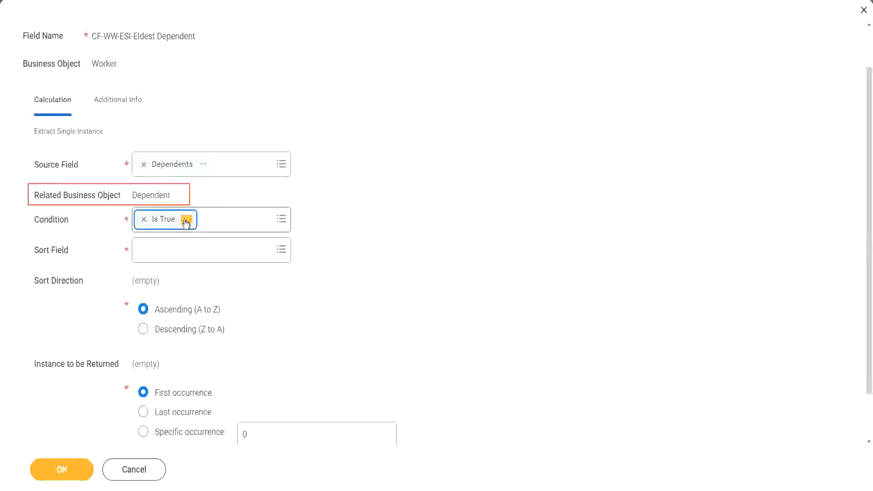
Examine the report field details of the Is True condition, including its description and source, and close them.
click(186, 220)
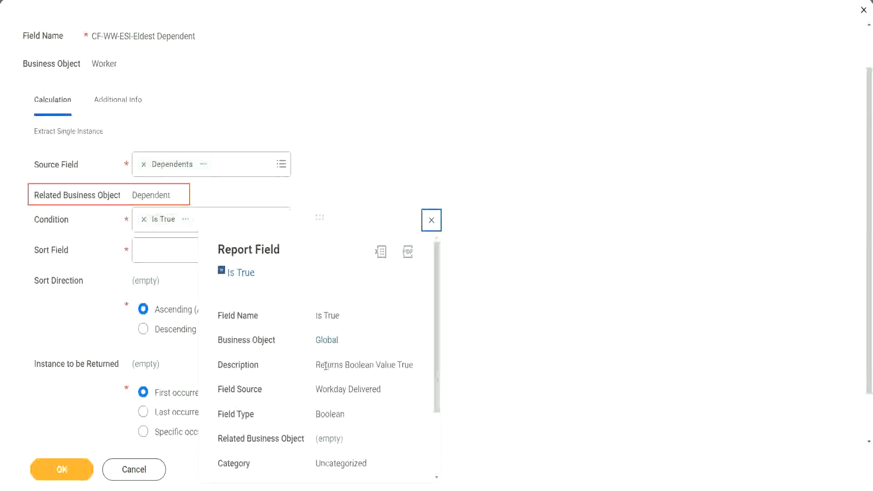
drag(316, 365, 347, 390)
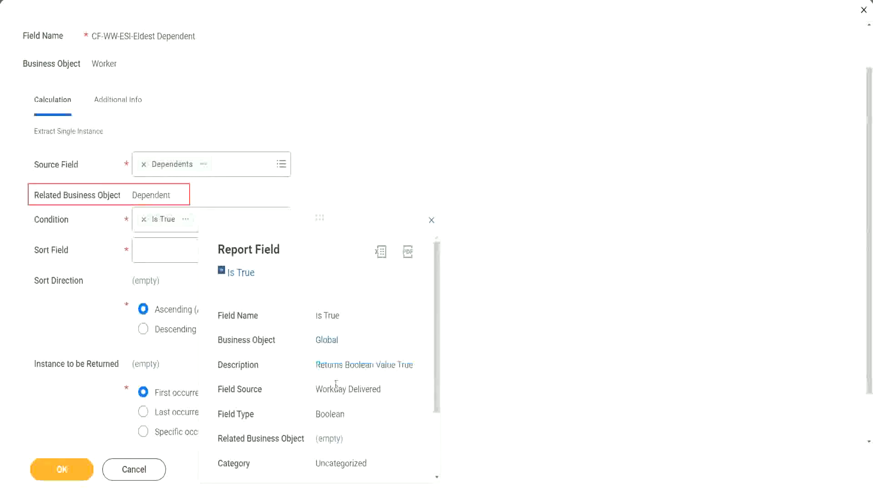
click(340, 349)
click(432, 221)
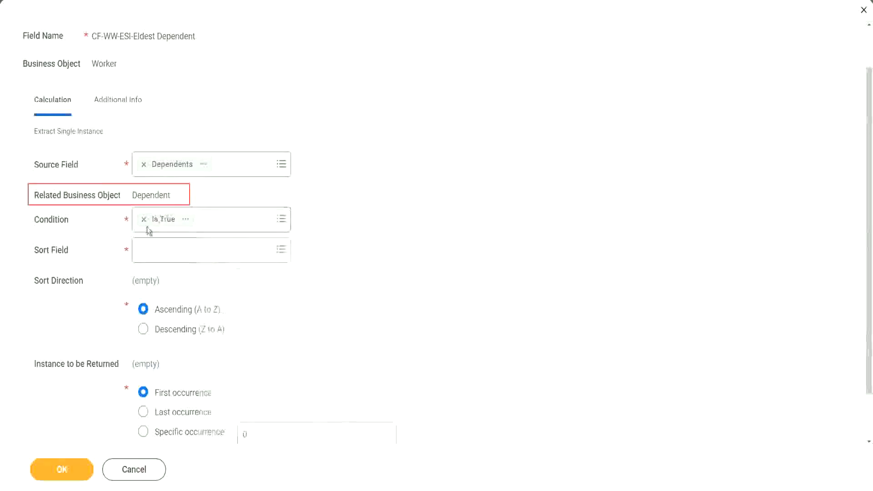
Set the sort field to Age and the sort direction to Descending (Z to A).
click(165, 256)
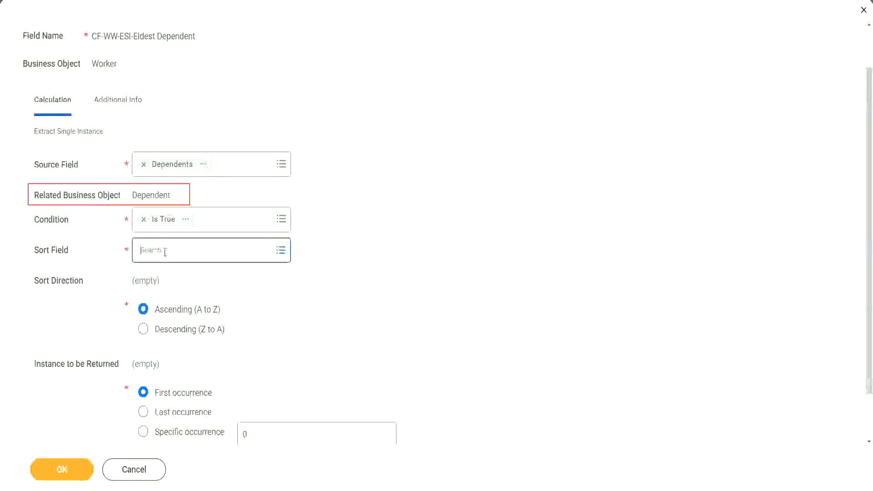
text(a)
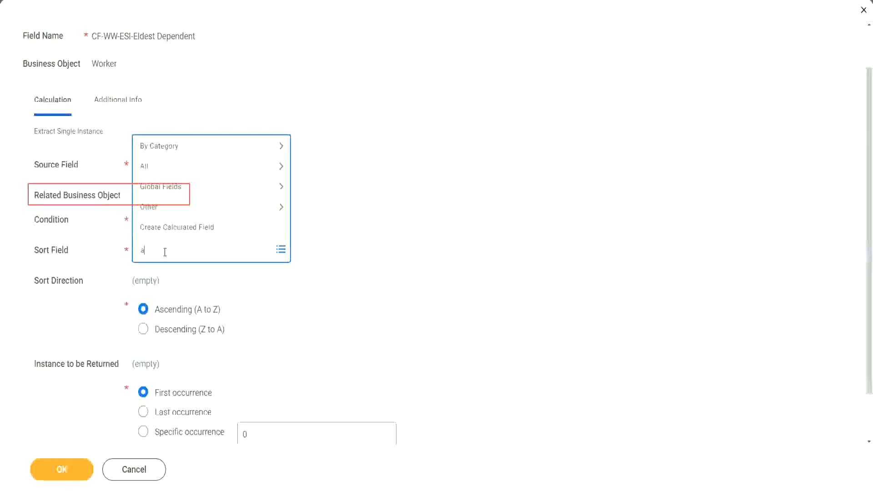
text(ge)
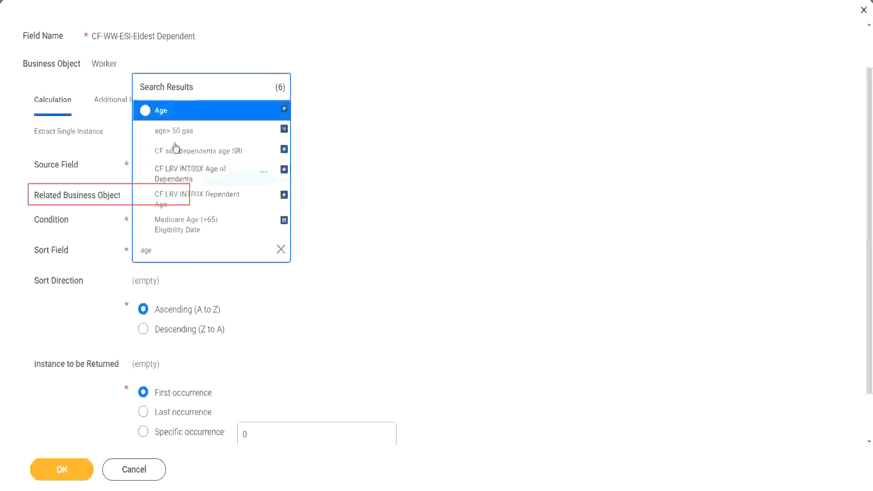
click(162, 118)
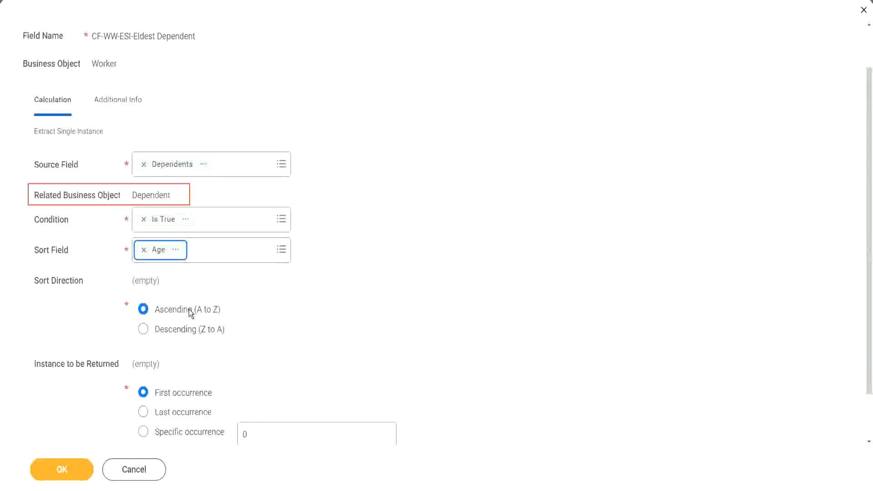
click(190, 333)
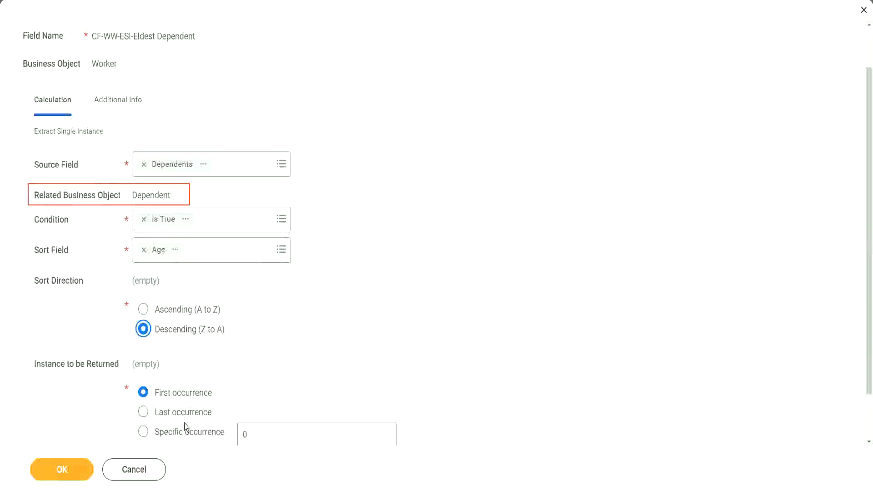
Save the calculated field with the first occurrence as the returned instance and review its saved settings.
mouse_move(185, 424)
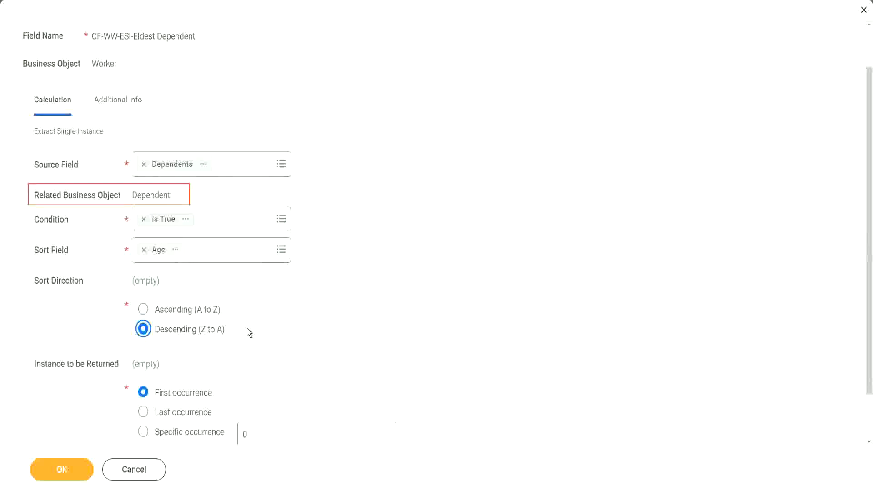
click(64, 471)
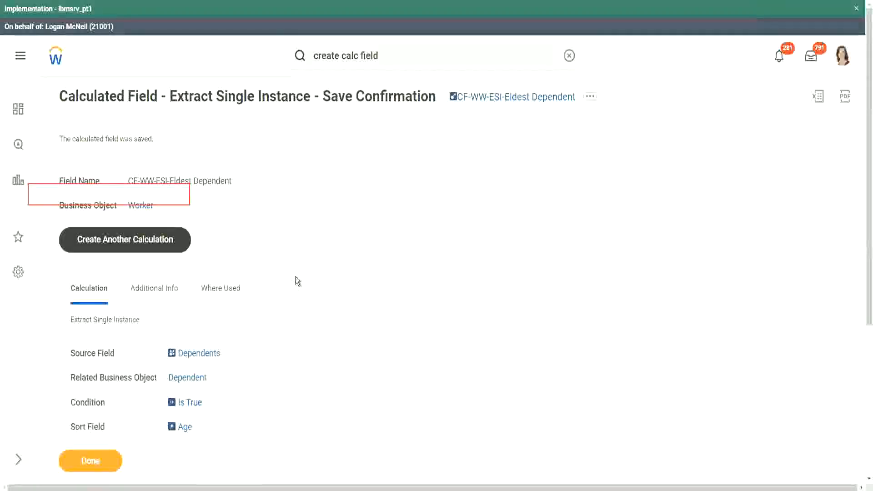
scroll(295, 276, down, 3)
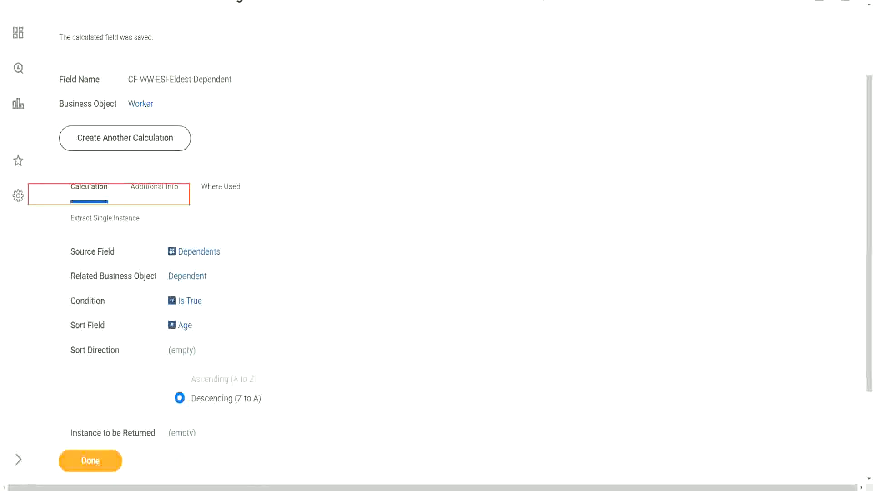
Switch to the text editor notes and reword the question on line 13 as "How to find the Eldest Dependent Child ??".
key(alt+Tab)
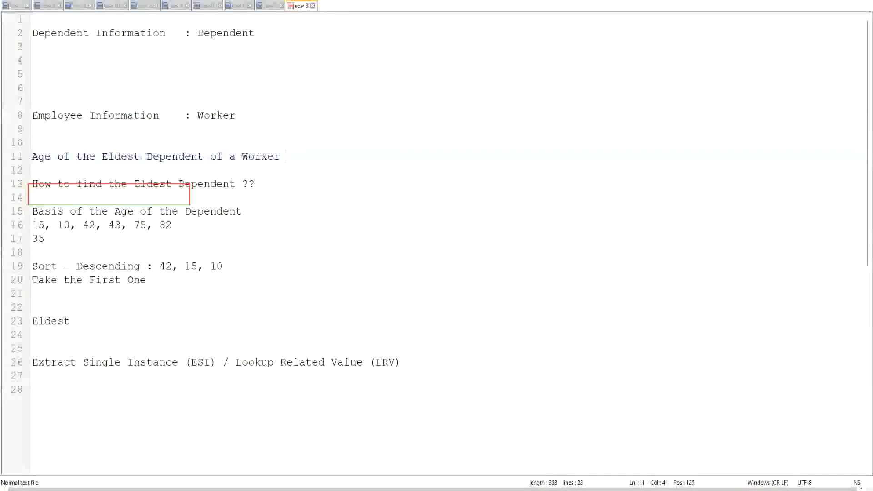
double_click(207, 186)
text(Child )
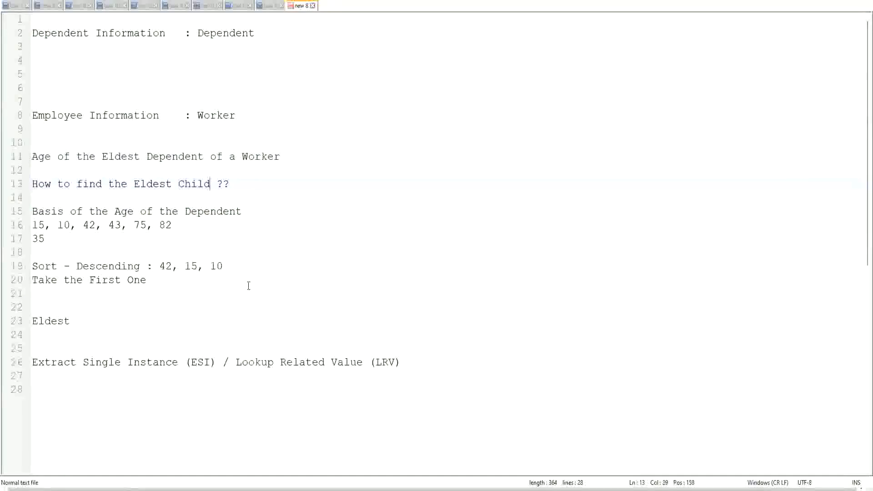
text(as a)
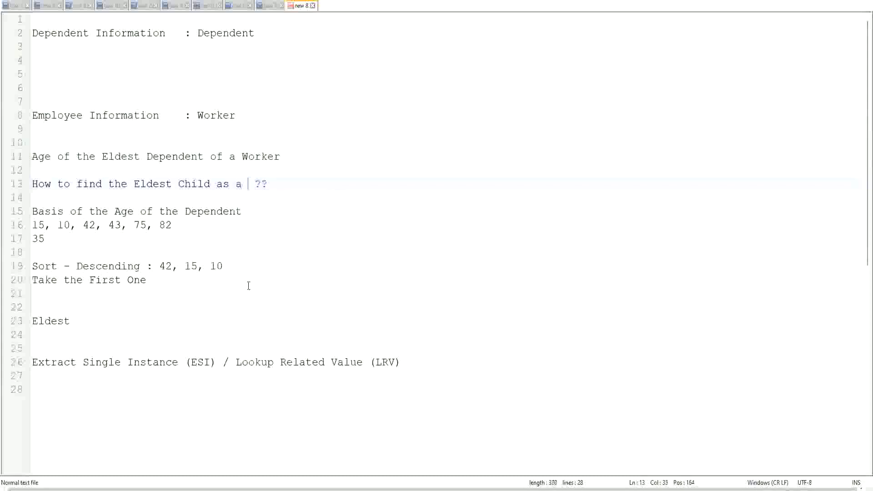
key(BackSpace)
key(BackSpace)
key(BackSpace)
key(BackSpace)
key(BackSpace)
key(BackSpace)
key(BackSpace)
key(BackSpace)
key(BackSpace)
key(BackSpace)
key(BackSpace)
text(De)
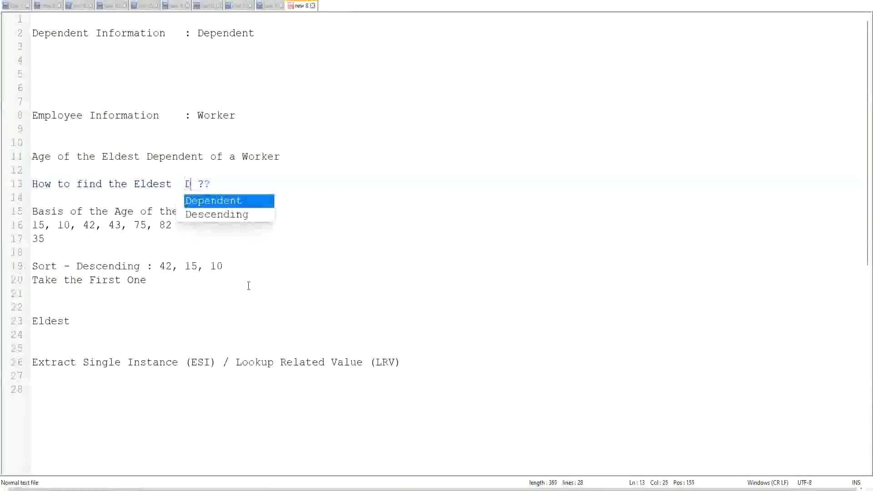
key(Return)
text(Child)
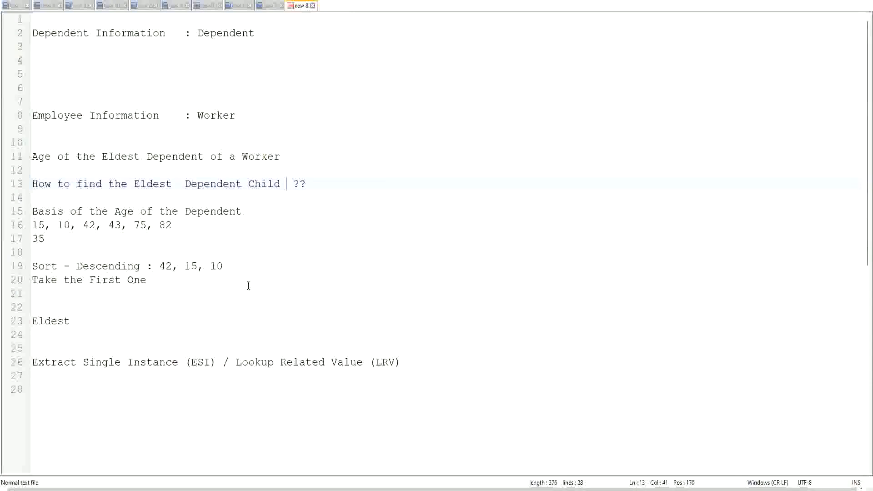
click(177, 183)
key(Delete)
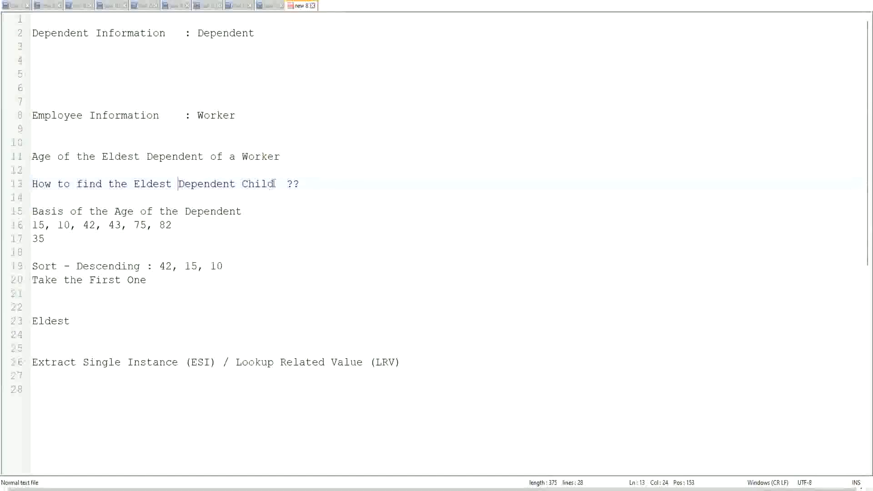
drag(179, 183, 274, 185)
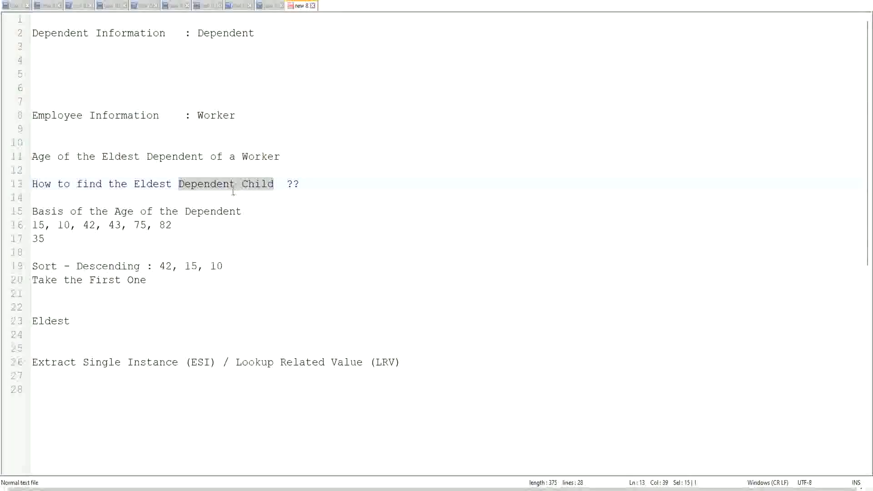
click(262, 185)
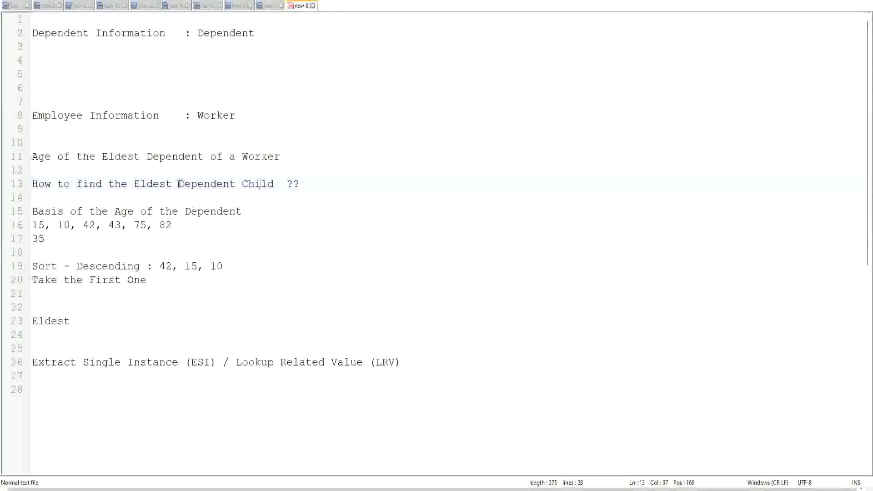
drag(176, 184, 273, 187)
click(267, 184)
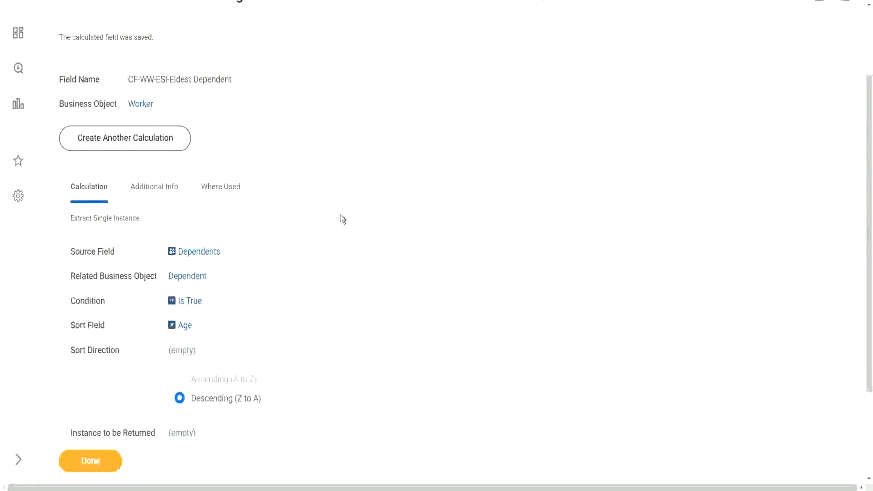
Back in Workday, open the saved calculated field for editing and rename it CF-WW-ESI-Eldest Dependent Child.
scroll(341, 218, up, 3)
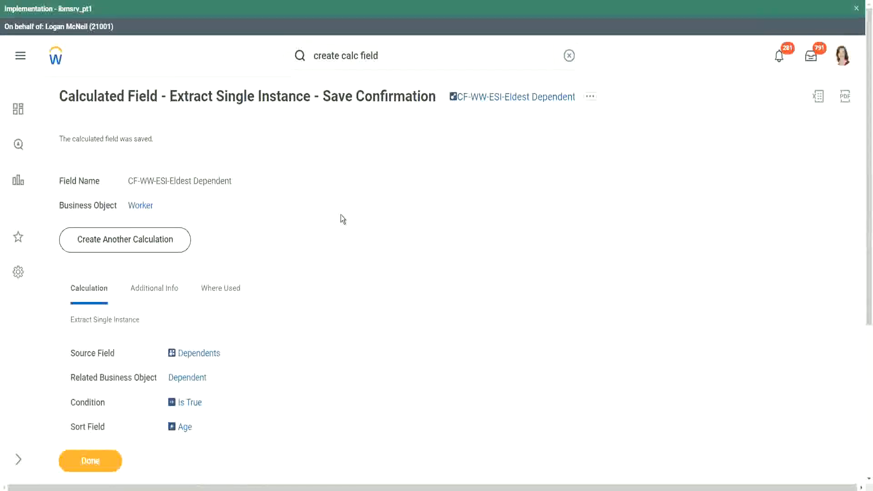
scroll(341, 216, down, 1)
scroll(346, 221, down, 1)
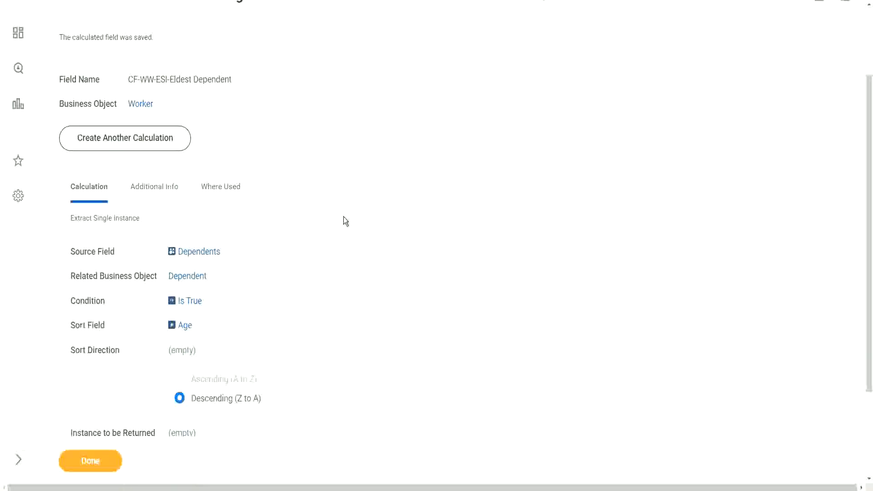
scroll(343, 216, up, 1)
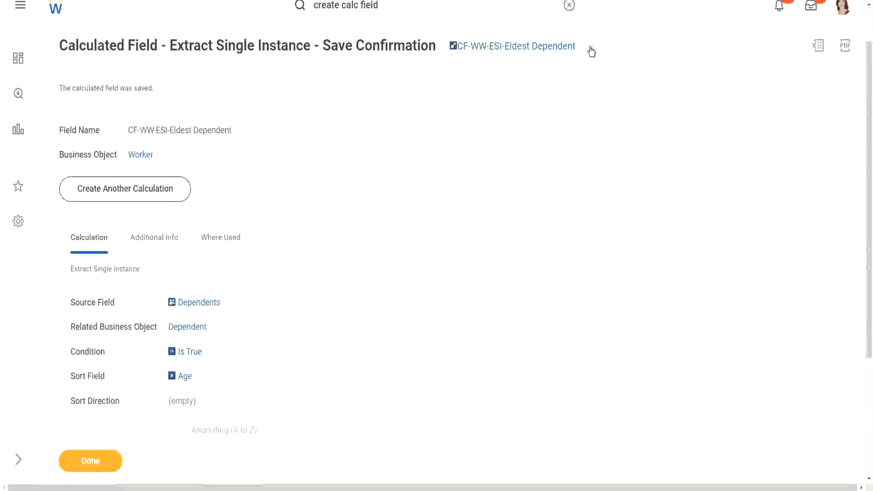
click(591, 48)
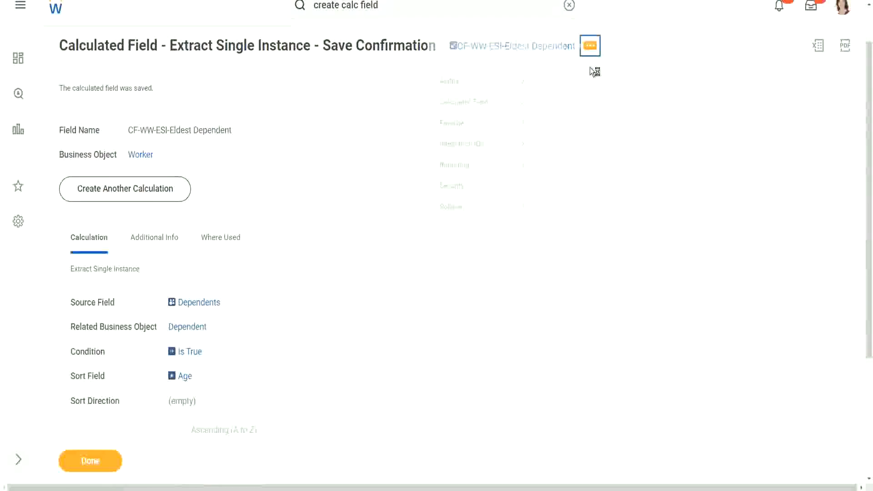
mouse_move(465, 104)
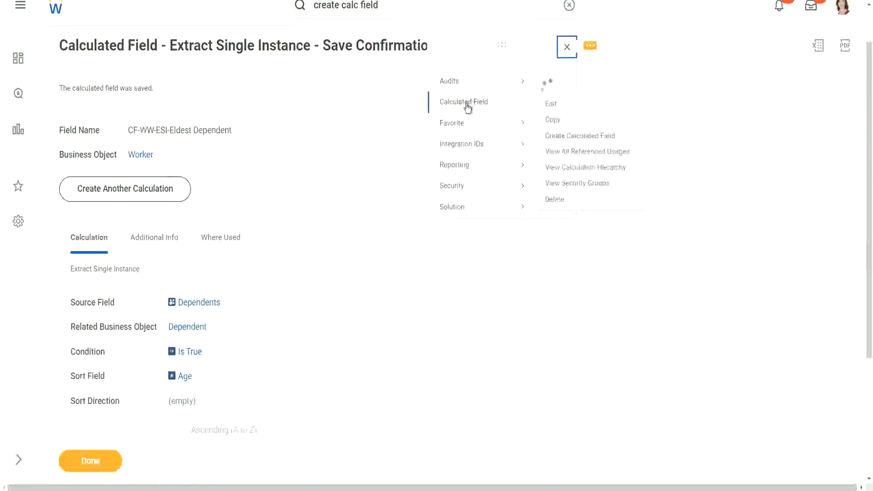
click(551, 105)
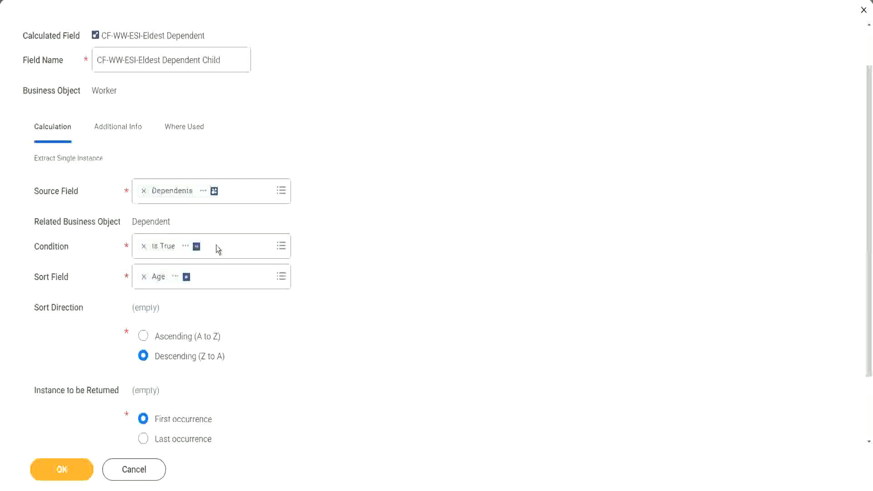
Open the condition choices of the calculated field being edited.
click(42, 246)
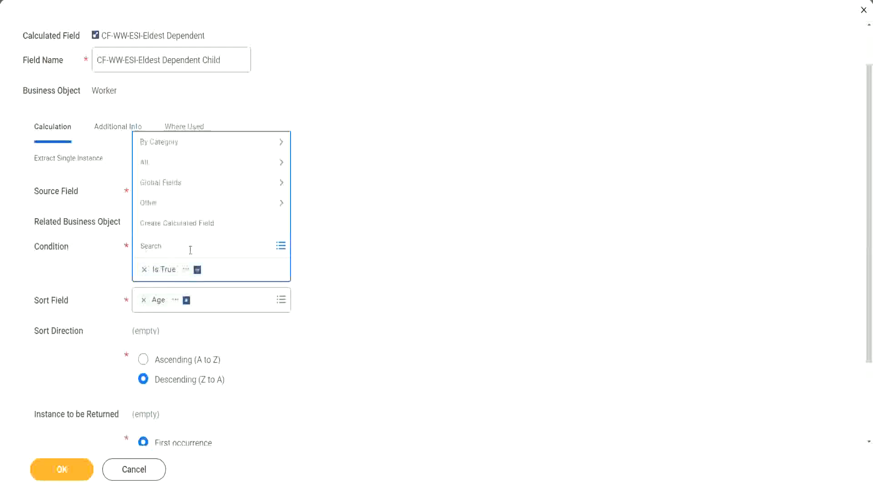